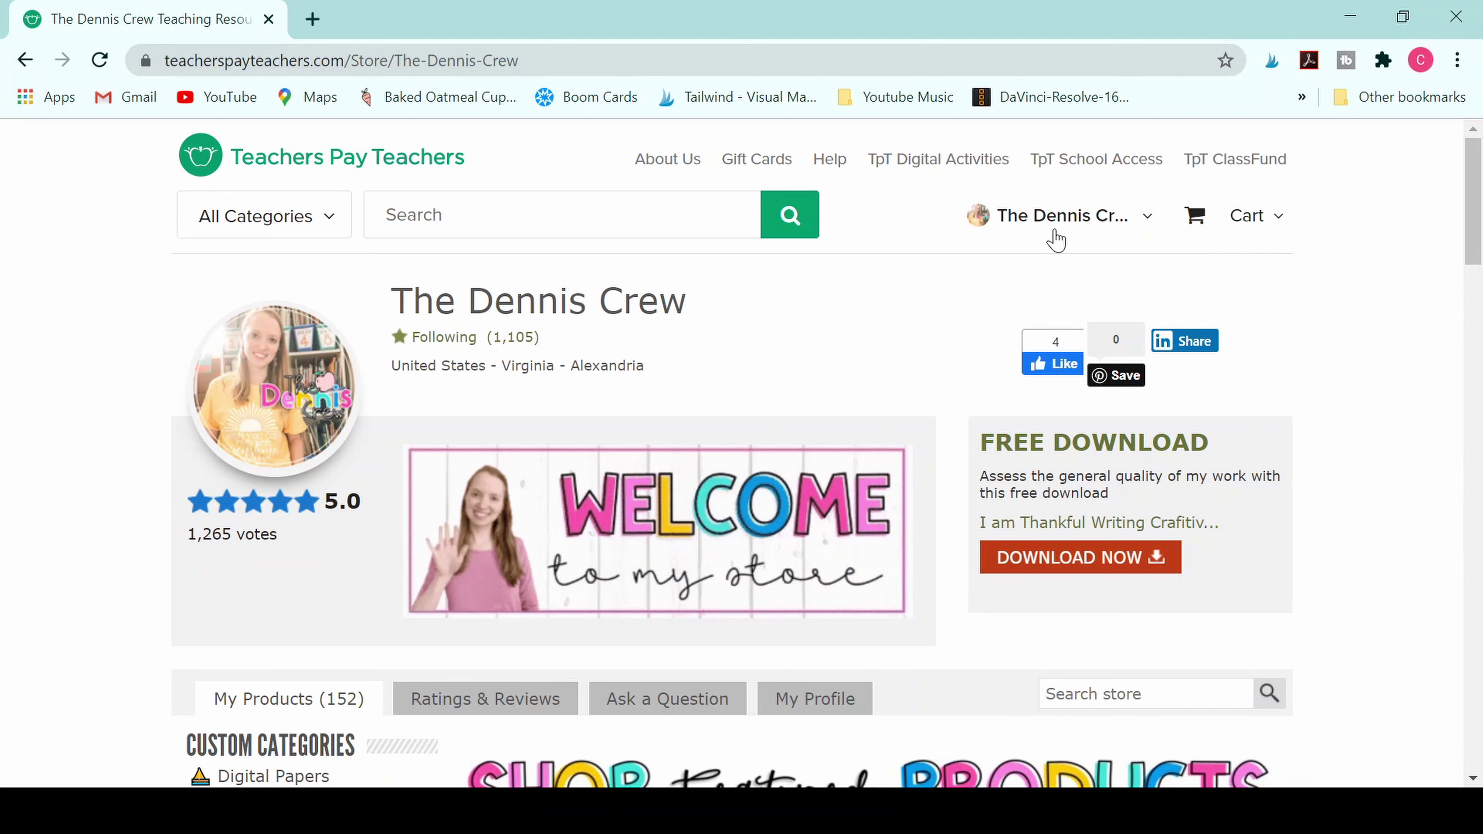
Step: Open the store's product listings and find the Rocket Subtraction to 20 Boom Cards listing
{"action": "left_click", "coordinate": [1060, 225]}
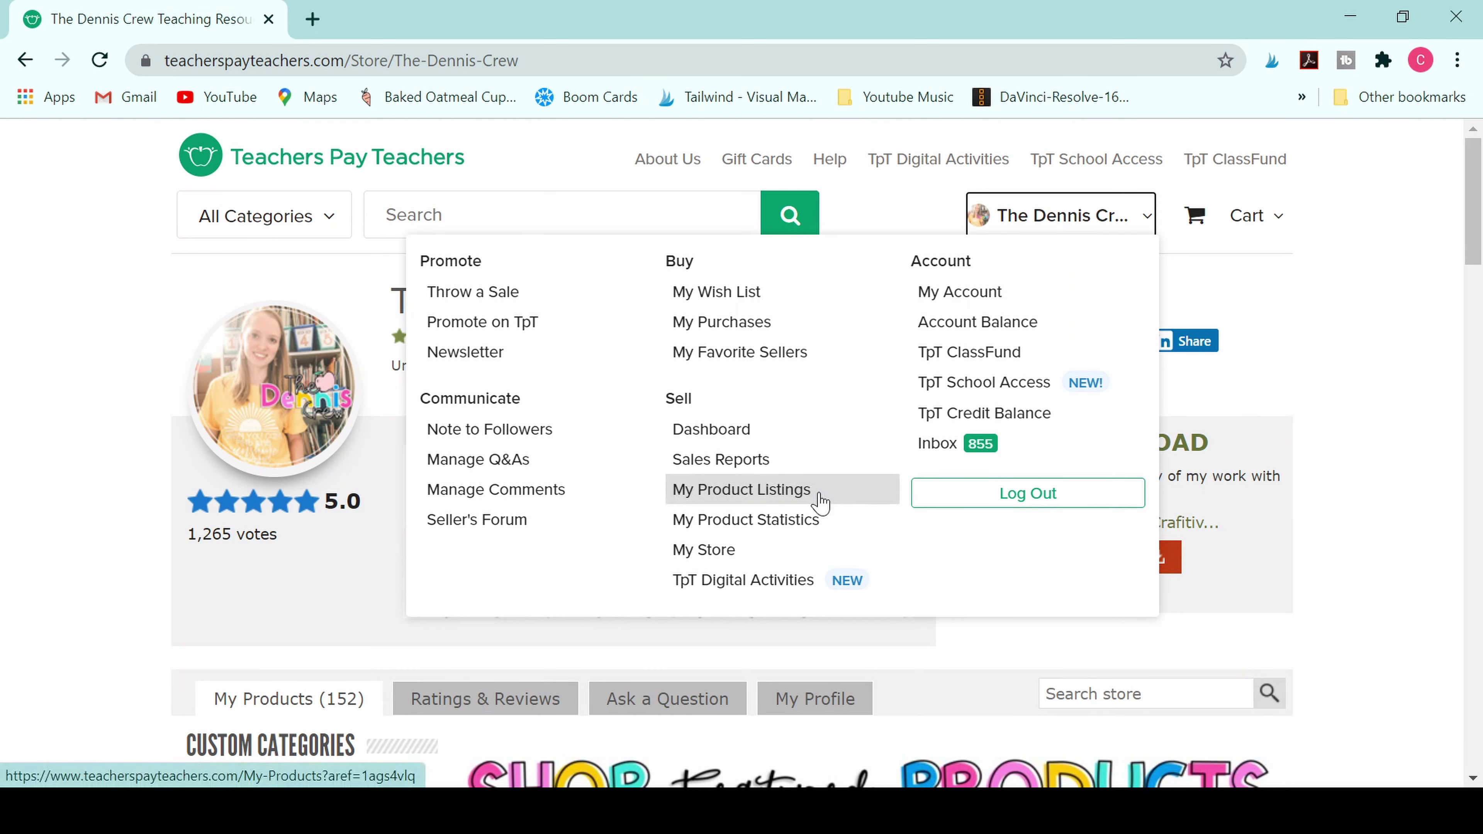
{"action": "left_click", "coordinate": [820, 501]}
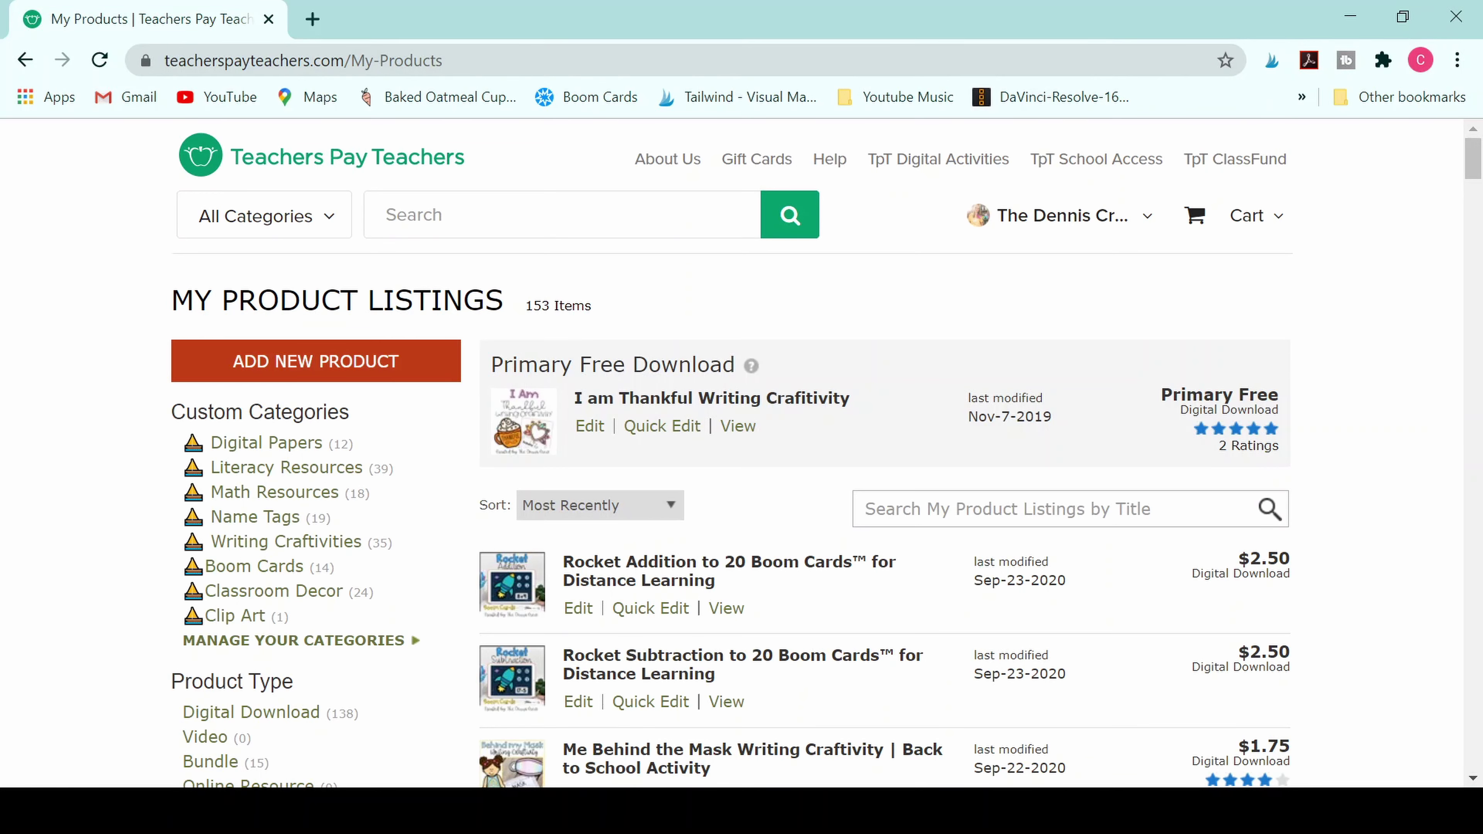
{"action": "scroll", "coordinate": [874, 560], "scroll_direction": "down", "scroll_amount": 2}
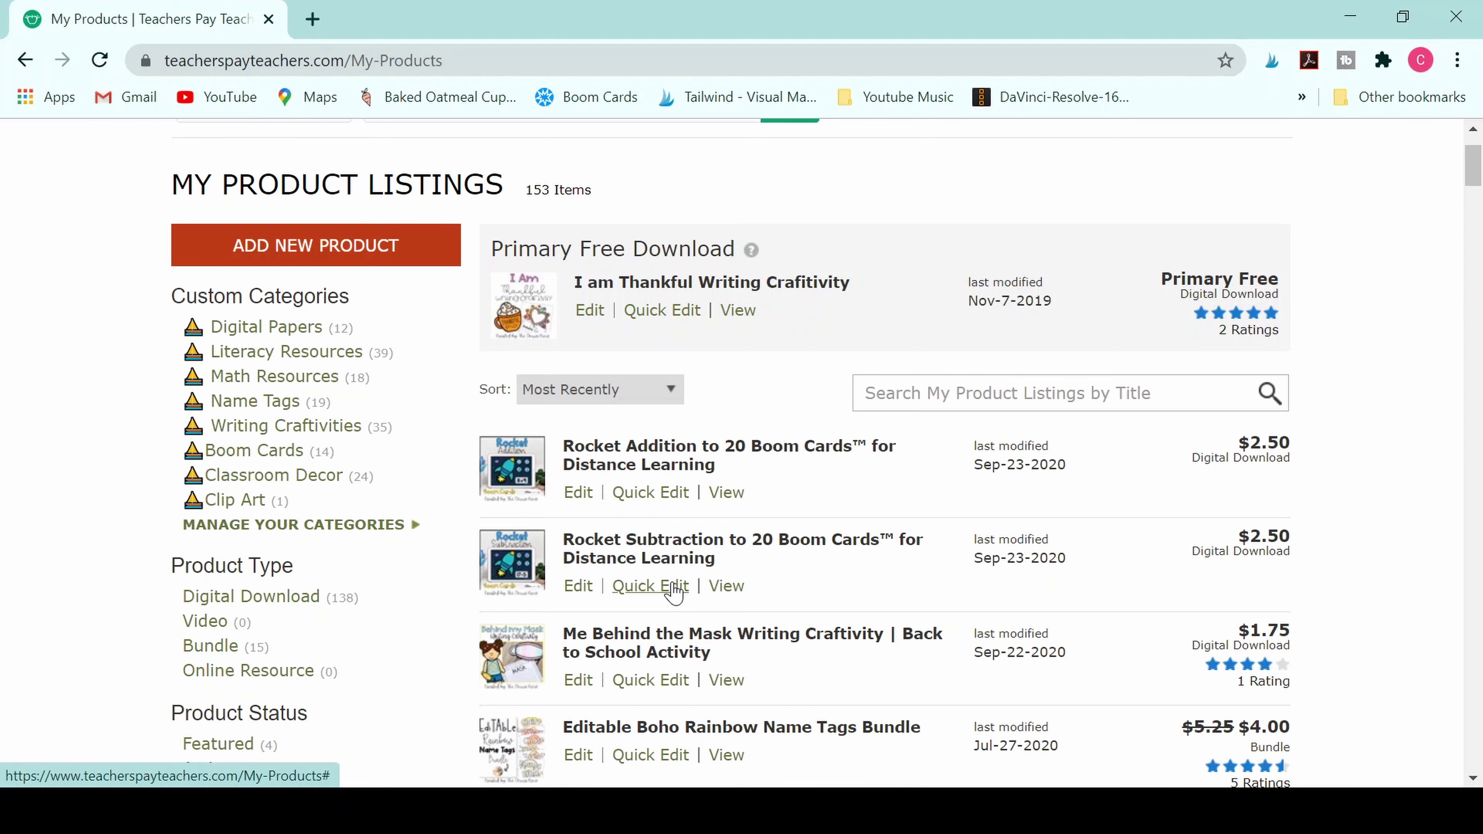
Step: Create a similar listing from the Rocket Subtraction to 20 Boom Cards product through its quick edit options
{"action": "left_click", "coordinate": [650, 585]}
{"action": "scroll", "coordinate": [675, 589], "scroll_direction": "down", "scroll_amount": 8}
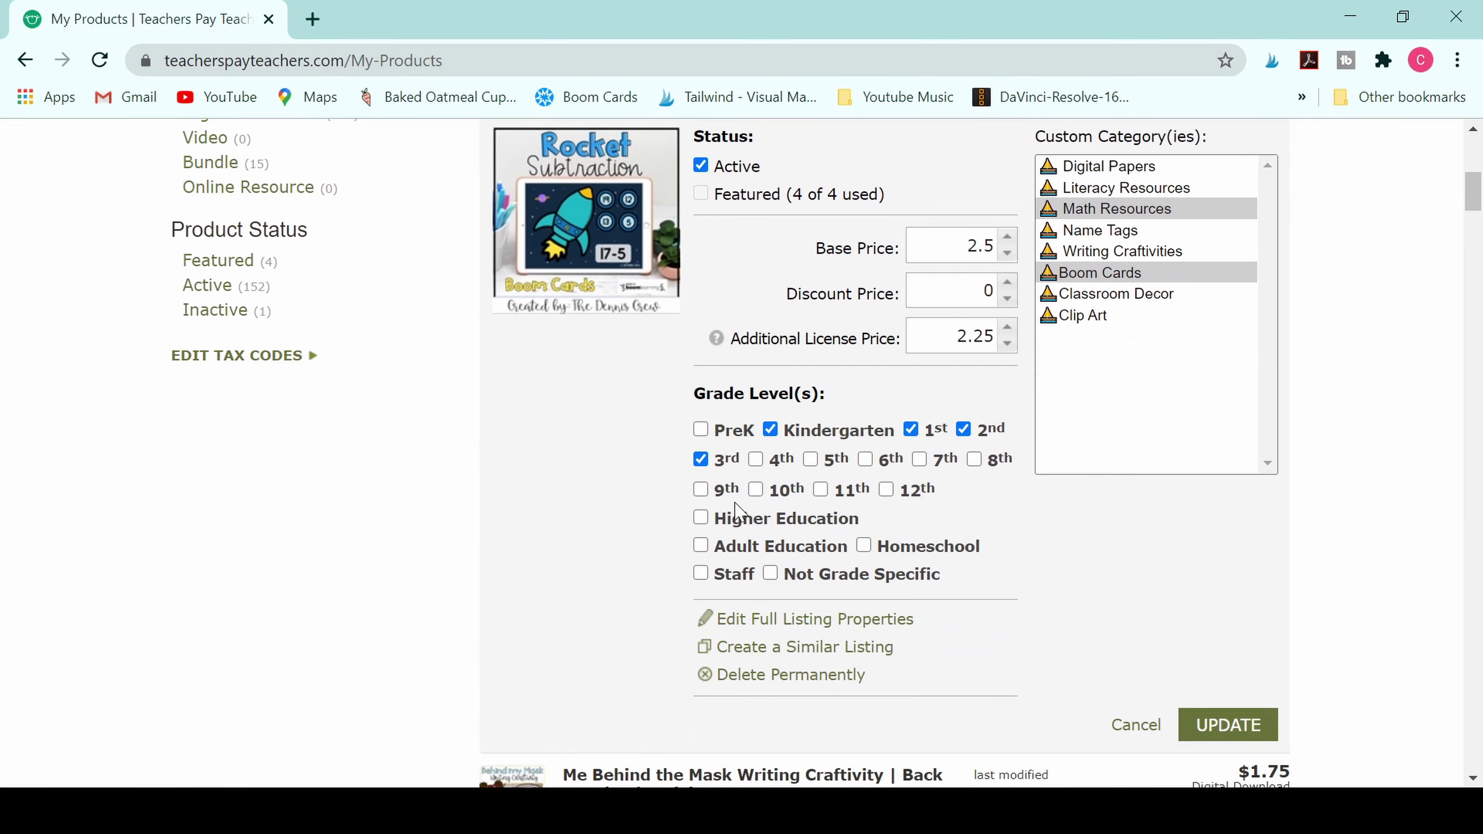
{"action": "scroll", "coordinate": [735, 514], "scroll_direction": "down", "scroll_amount": 2}
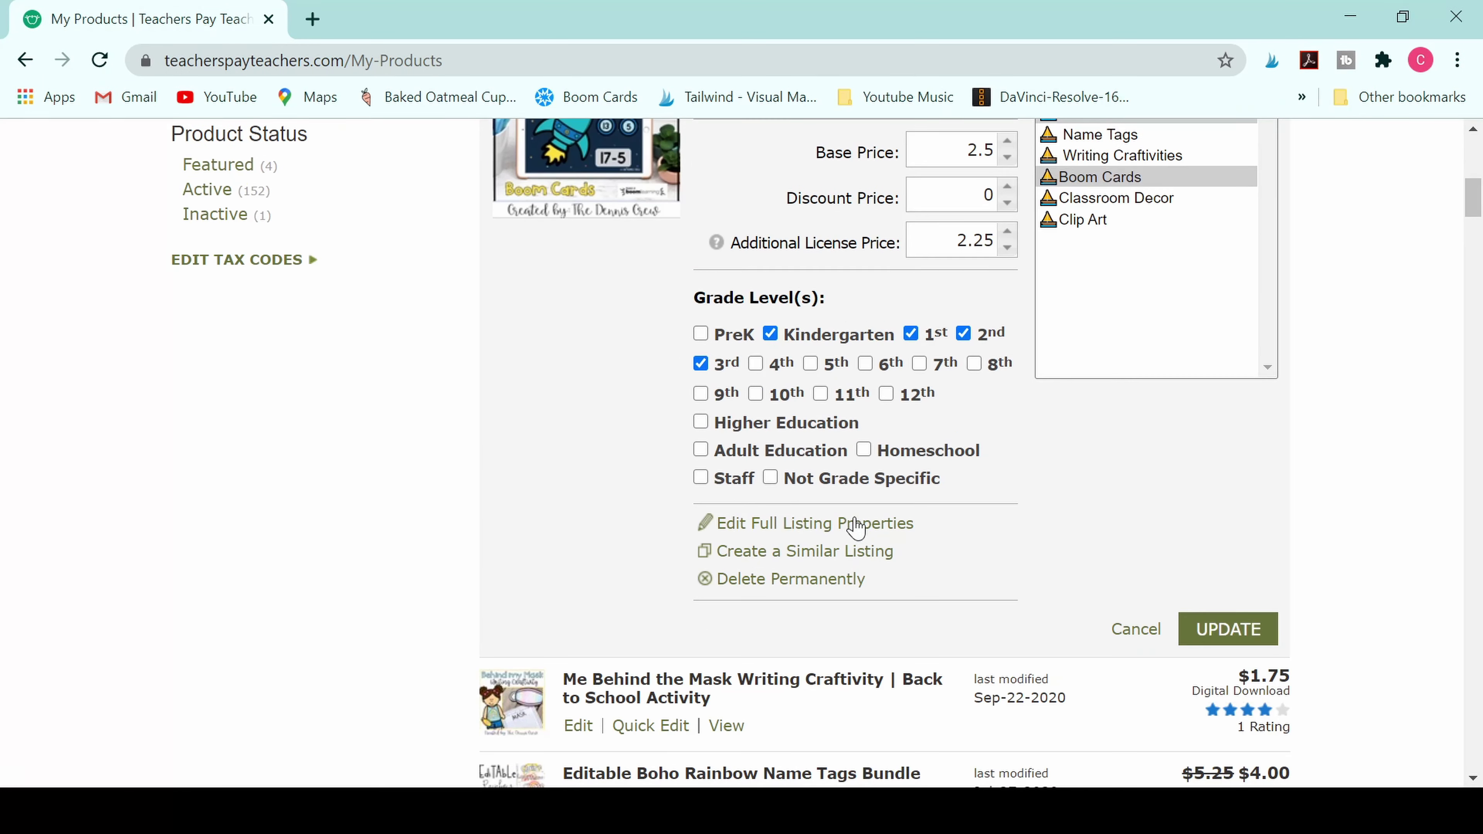
{"action": "left_click", "coordinate": [802, 552]}
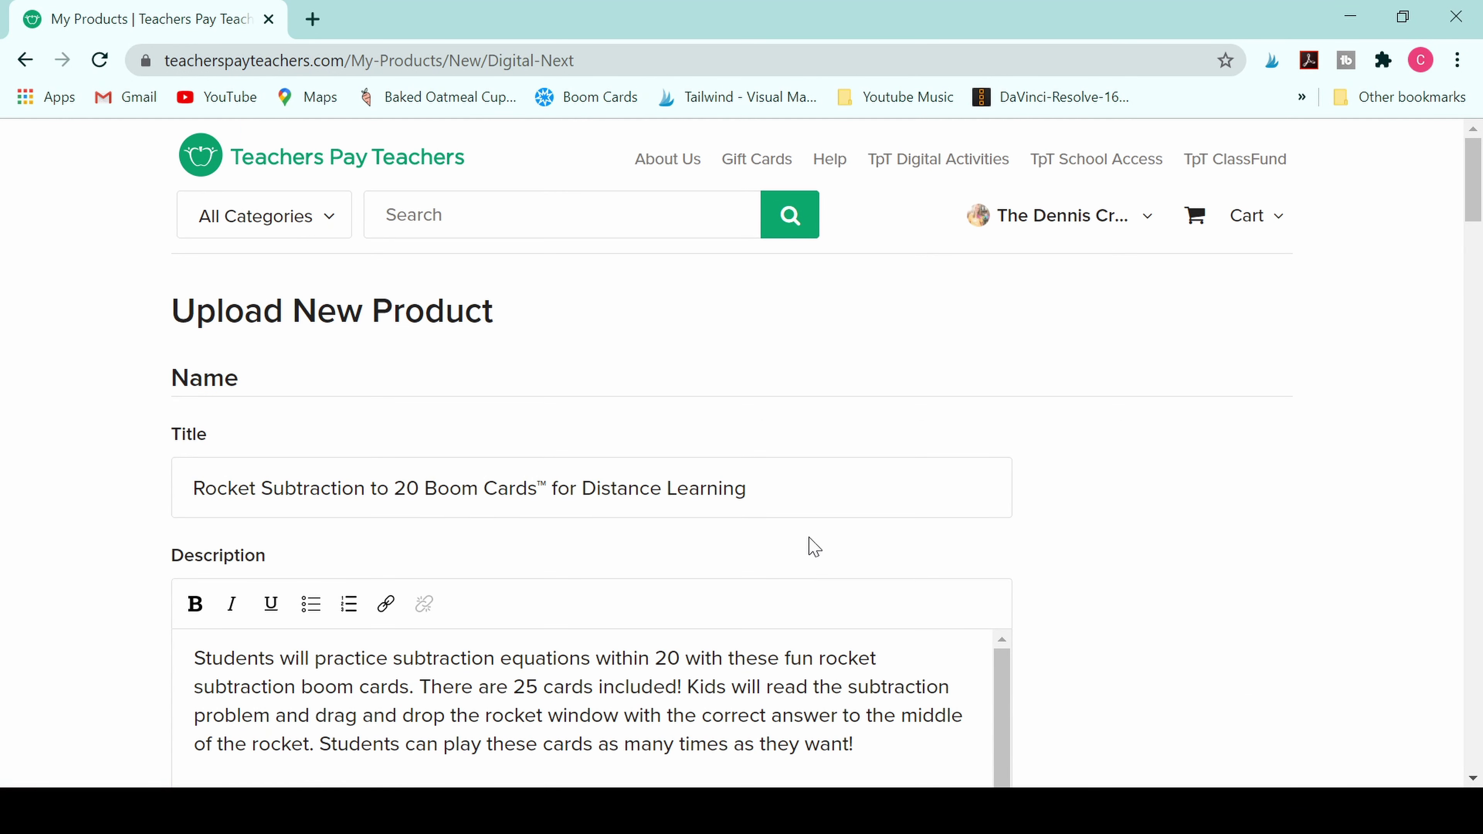
Step: Look through the copied listing's title, description, file upload areas, thumbnail options and pricing fields
{"action": "scroll", "coordinate": [817, 529], "scroll_direction": "down", "scroll_amount": 5}
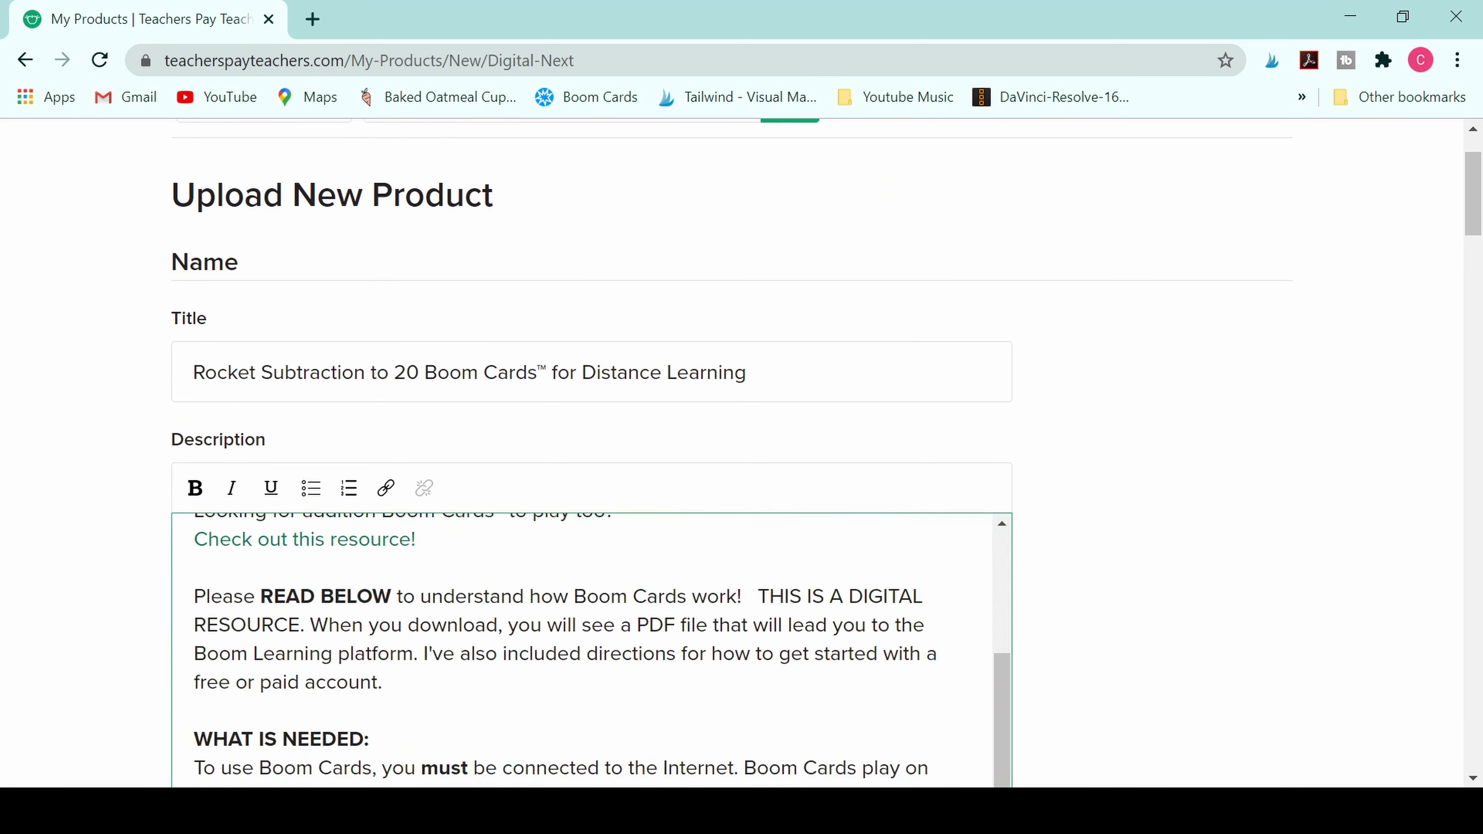
{"action": "scroll", "coordinate": [1022, 613], "scroll_direction": "down", "scroll_amount": 6}
{"action": "scroll", "coordinate": [1025, 615], "scroll_direction": "down", "scroll_amount": 15}
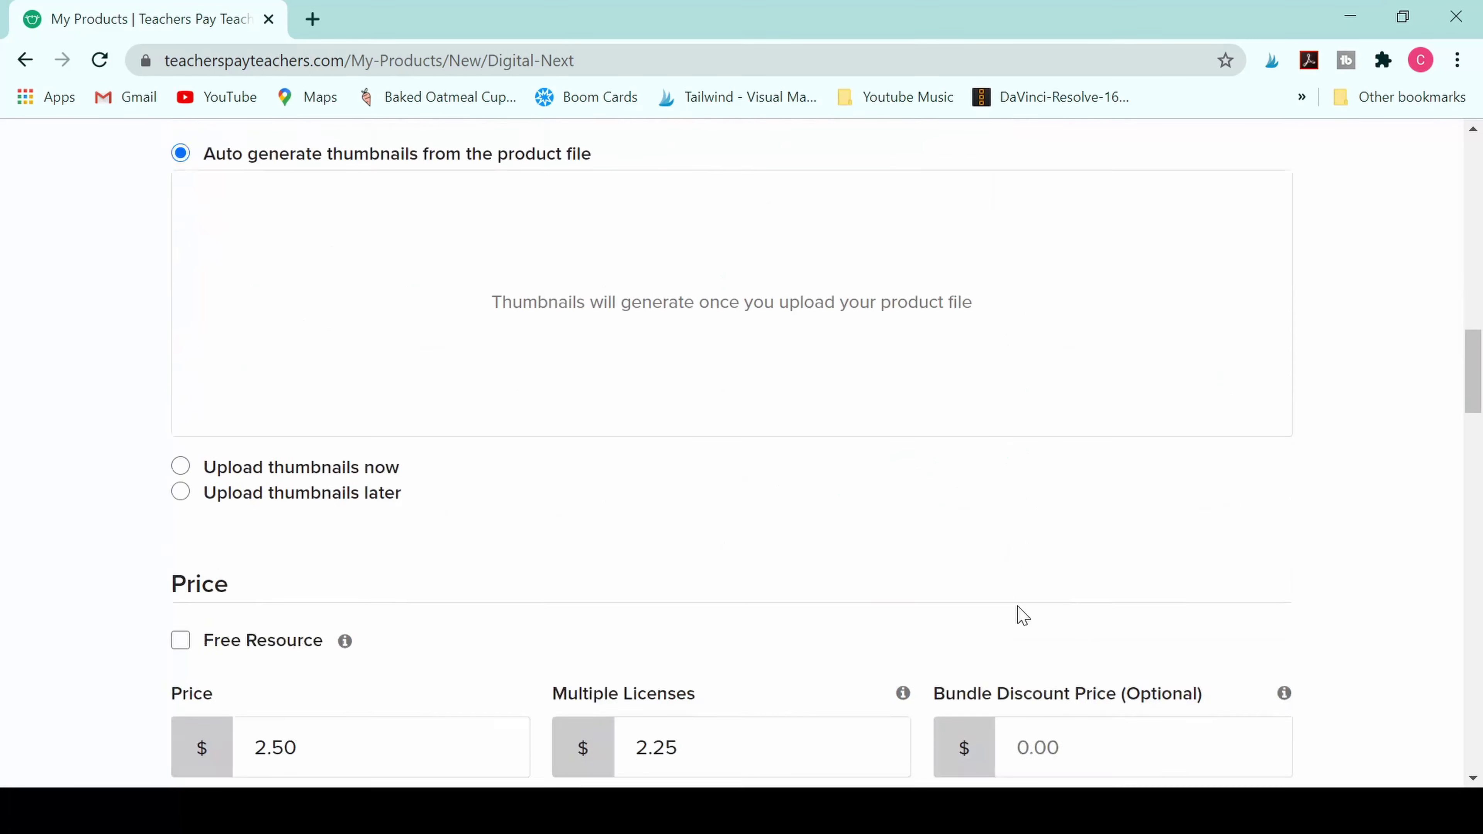
{"action": "scroll", "coordinate": [397, 520], "scroll_direction": "up", "scroll_amount": 15}
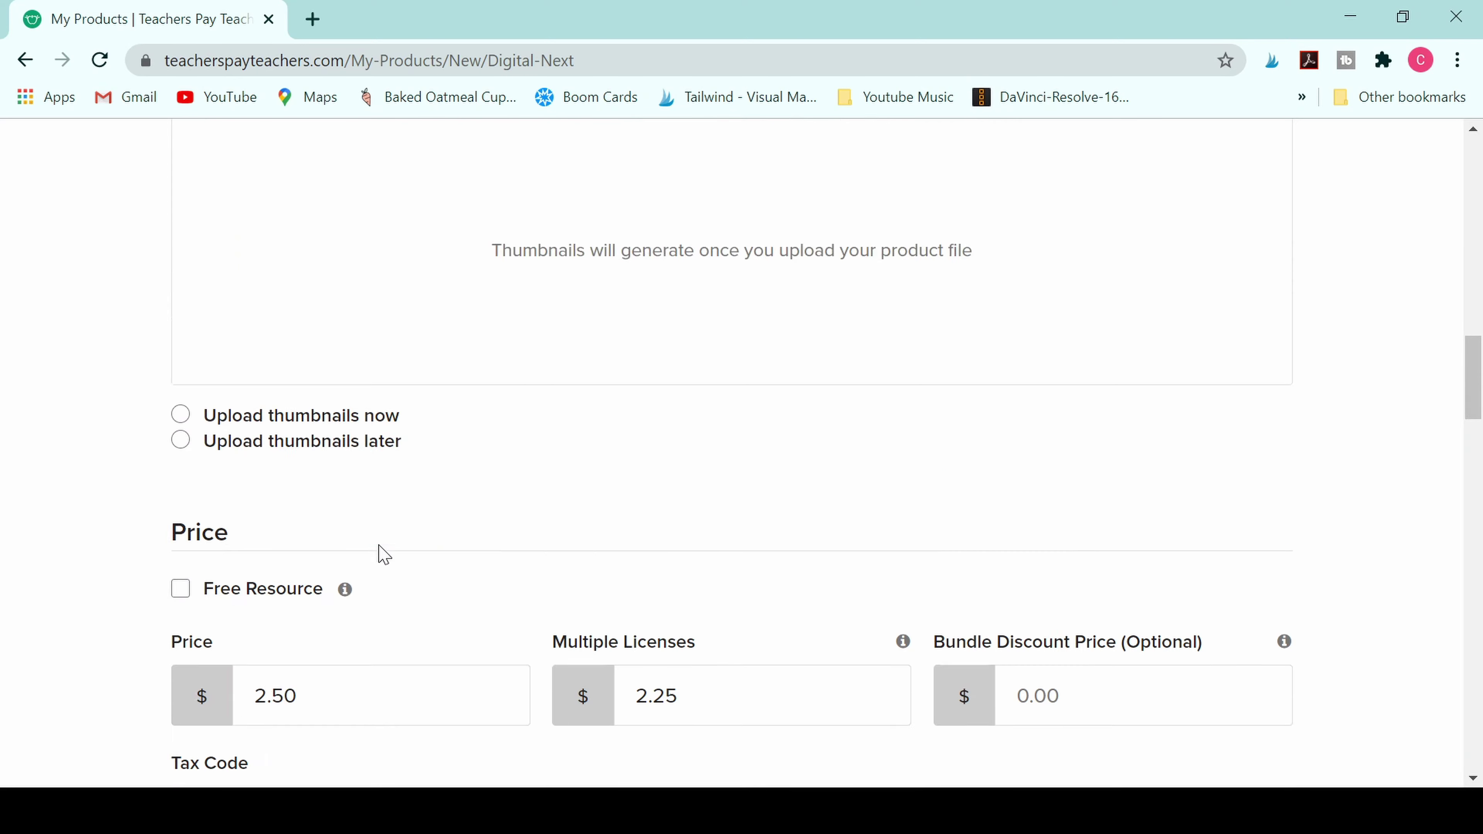
{"action": "scroll", "coordinate": [555, 573], "scroll_direction": "up", "scroll_amount": 6}
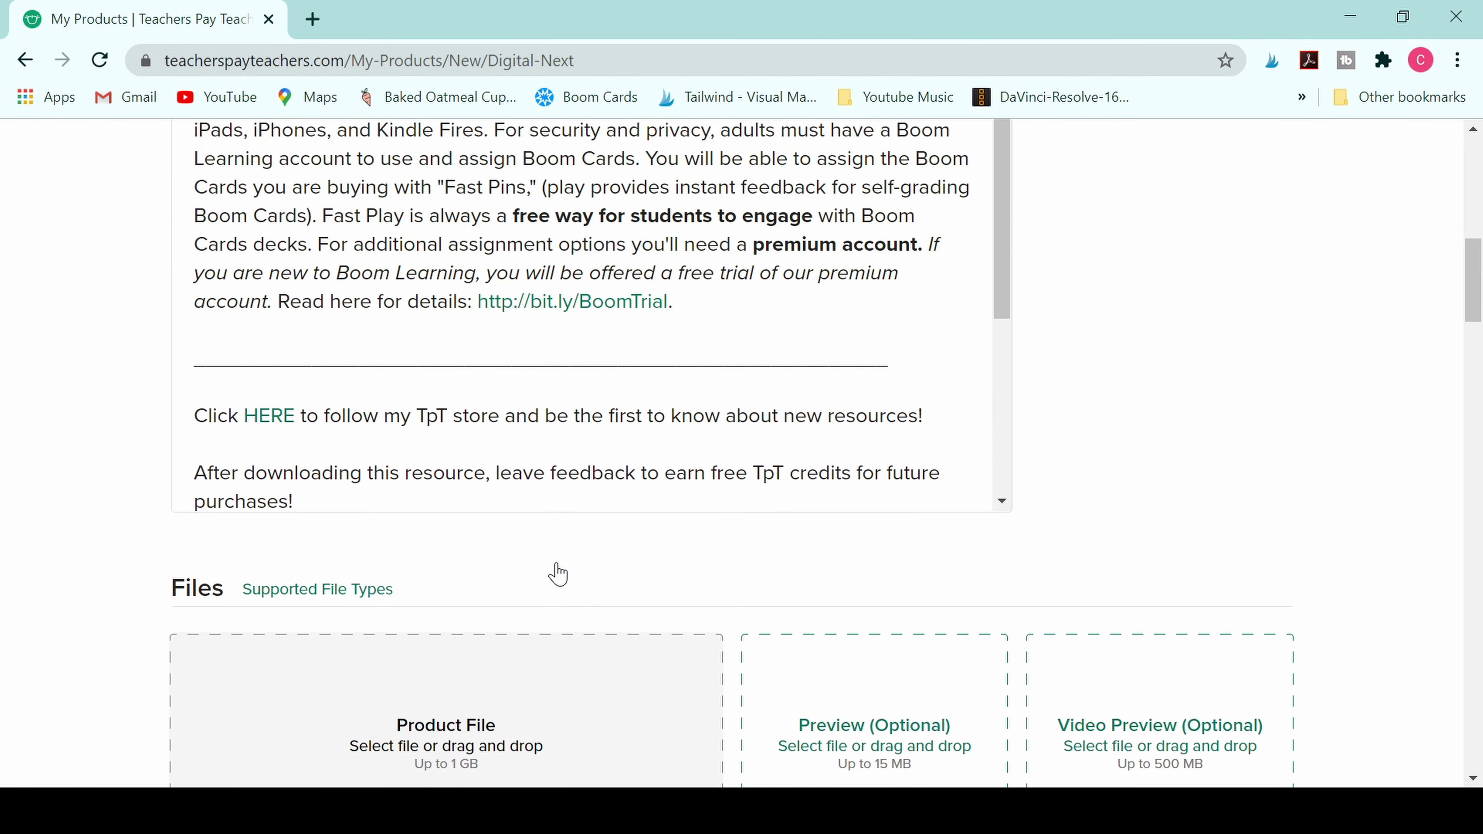
{"action": "scroll", "coordinate": [584, 374], "scroll_direction": "up", "scroll_amount": 3}
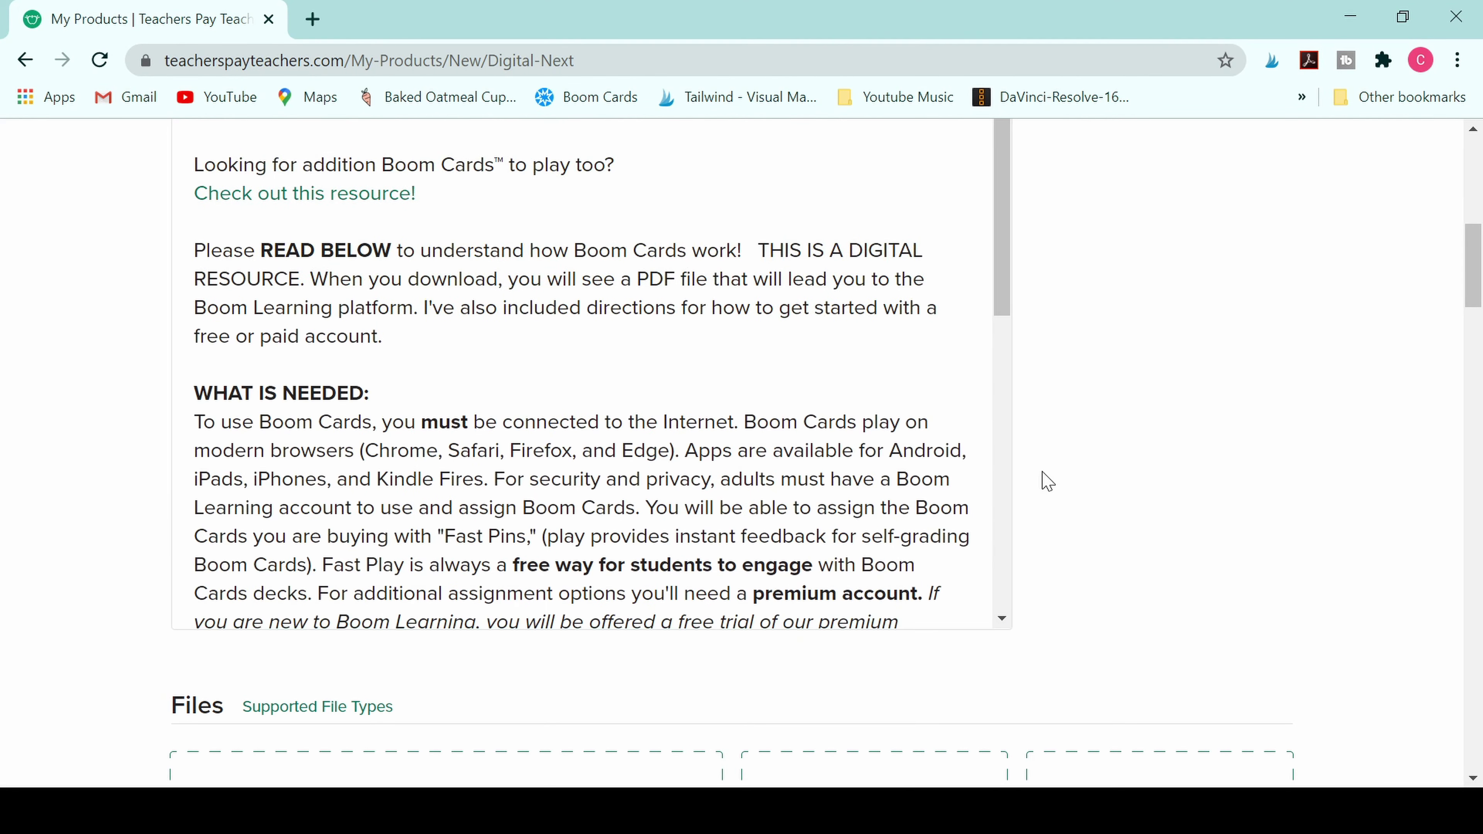
{"action": "scroll", "coordinate": [1039, 480], "scroll_direction": "up", "scroll_amount": 3}
{"action": "left_click", "coordinate": [963, 519]}
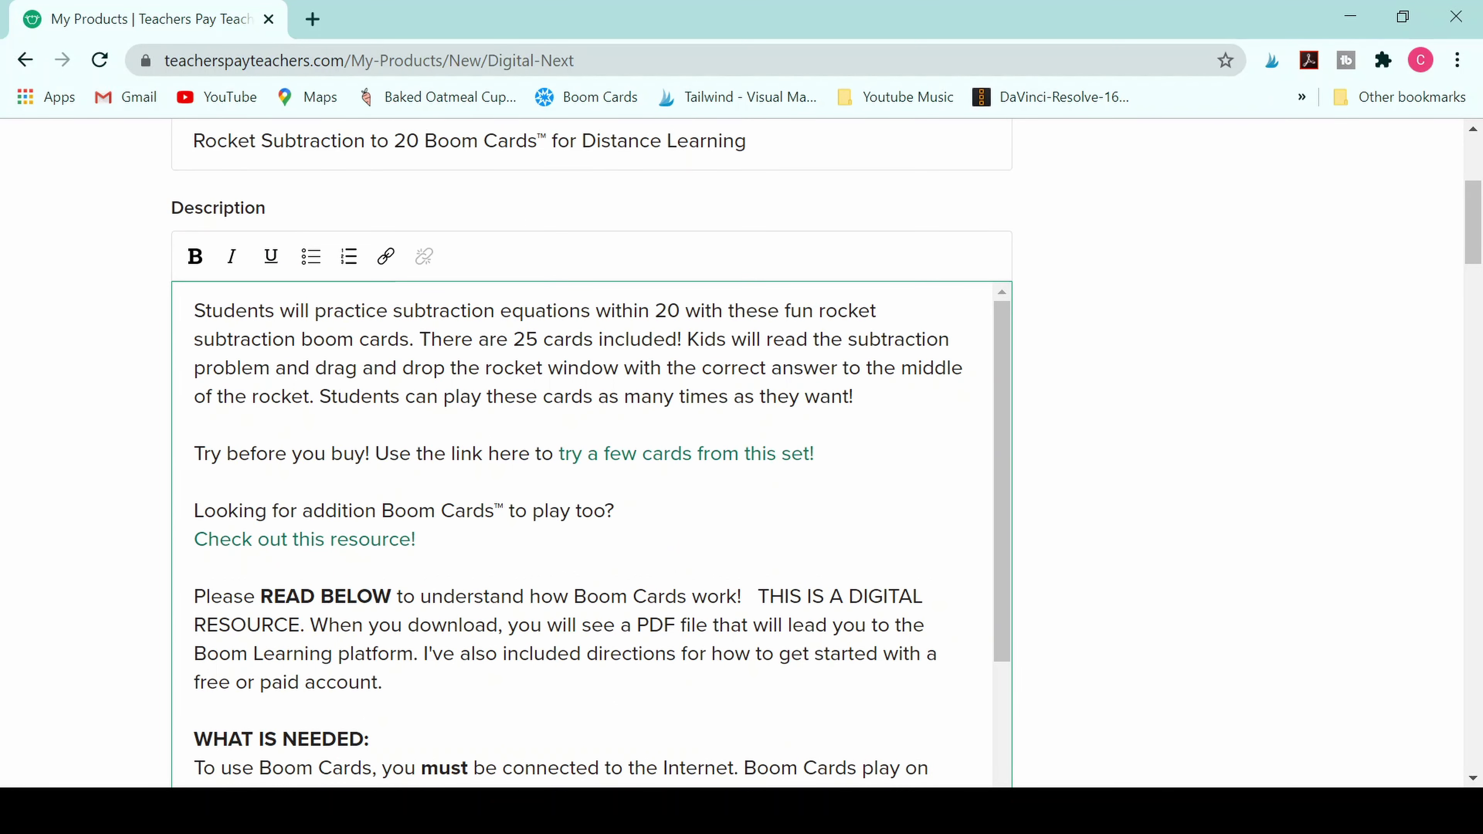
{"action": "scroll", "coordinate": [584, 525], "scroll_direction": "down", "scroll_amount": 10}
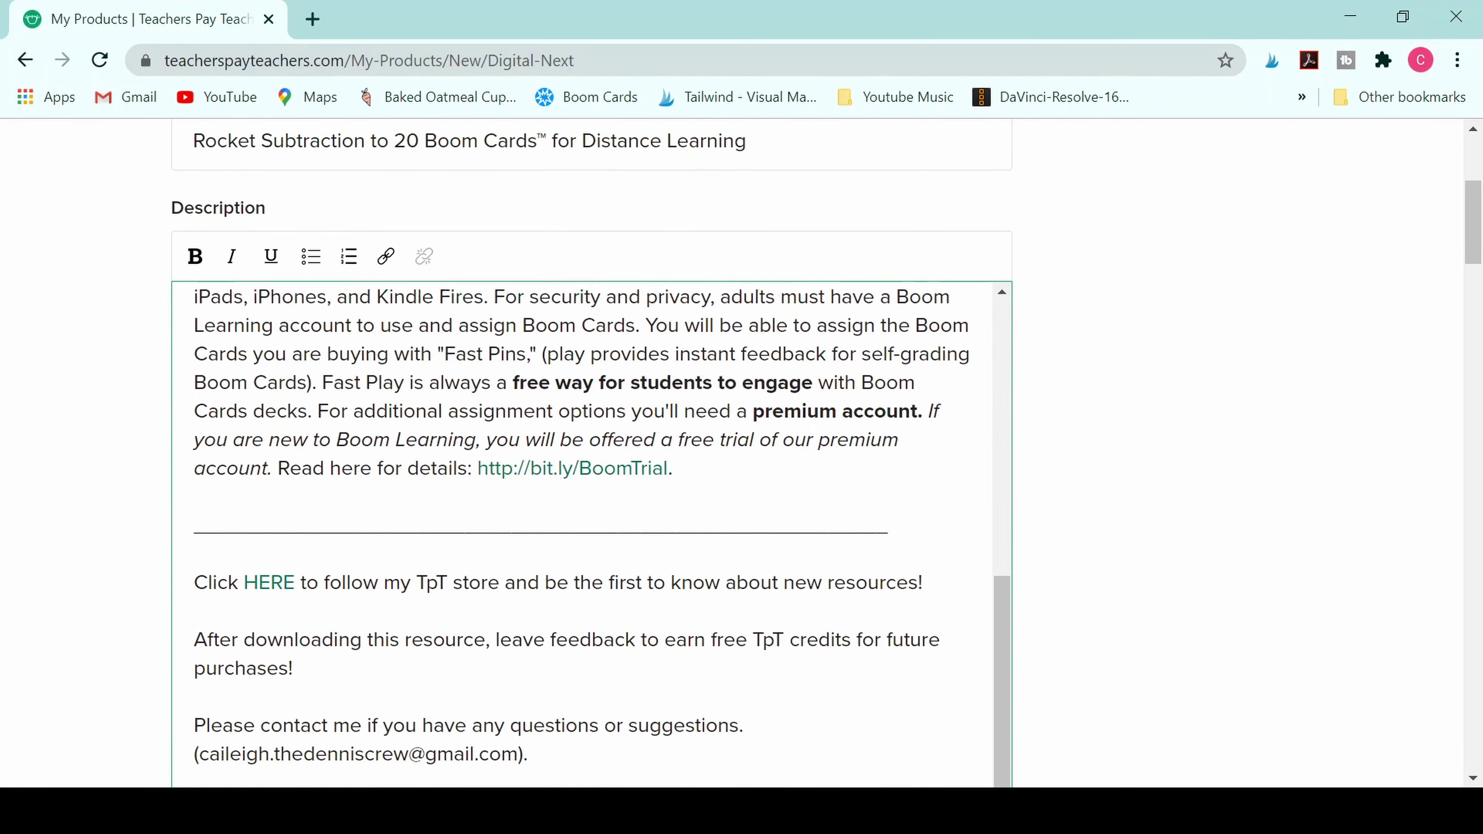
{"action": "scroll", "coordinate": [584, 526], "scroll_direction": "up", "scroll_amount": 10}
Step: Retitle the listing "Rocket Subtraction to 12 Boom Cards™ for Distance Learning FREEBIE" and update the description to equations within 12 and 10 FREE cards
{"action": "left_click", "coordinate": [1103, 576]}
{"action": "scroll", "coordinate": [1103, 576], "scroll_direction": "up", "scroll_amount": 5}
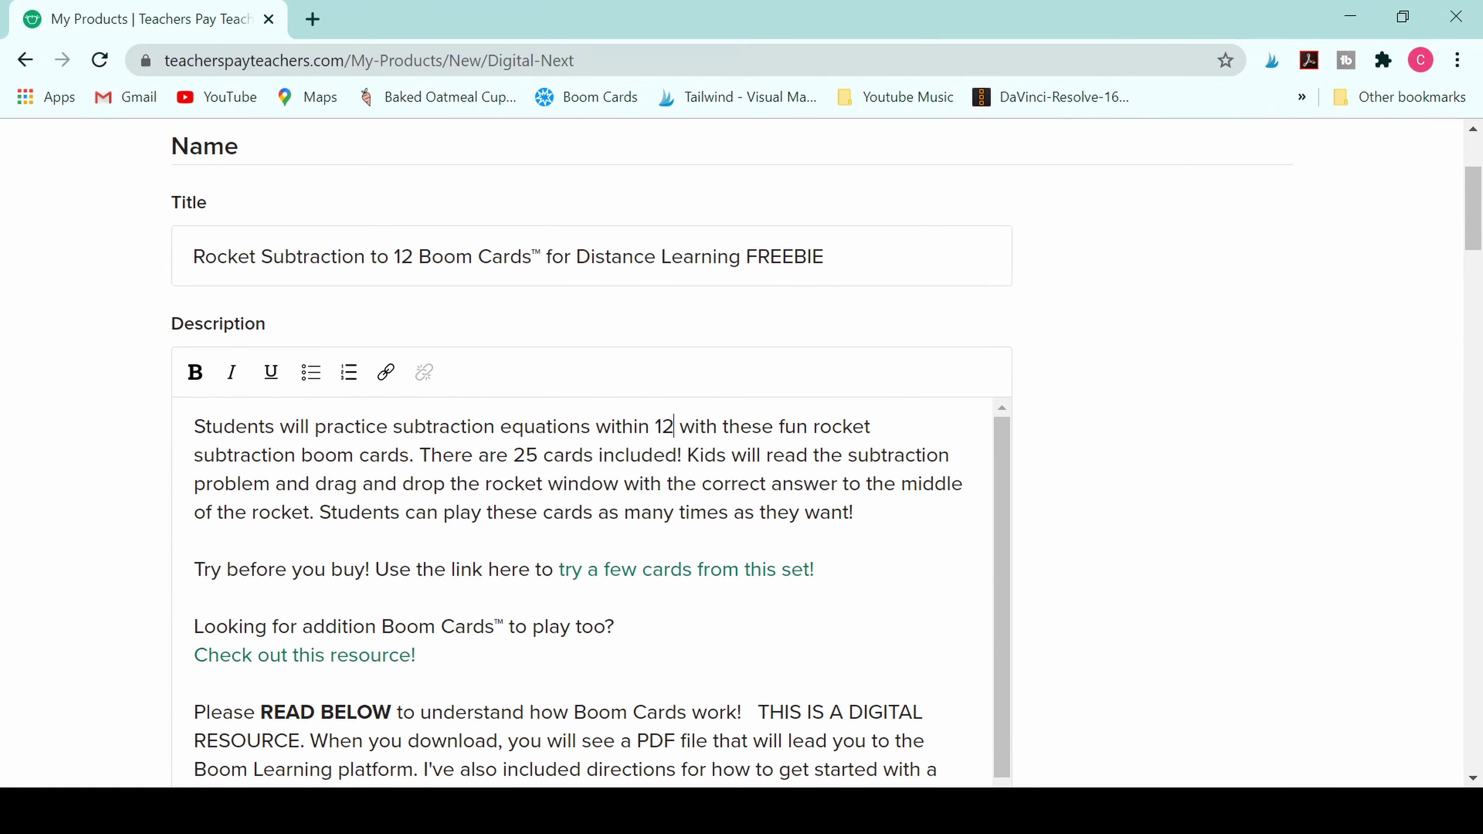
{"action": "type", "text": "10"}
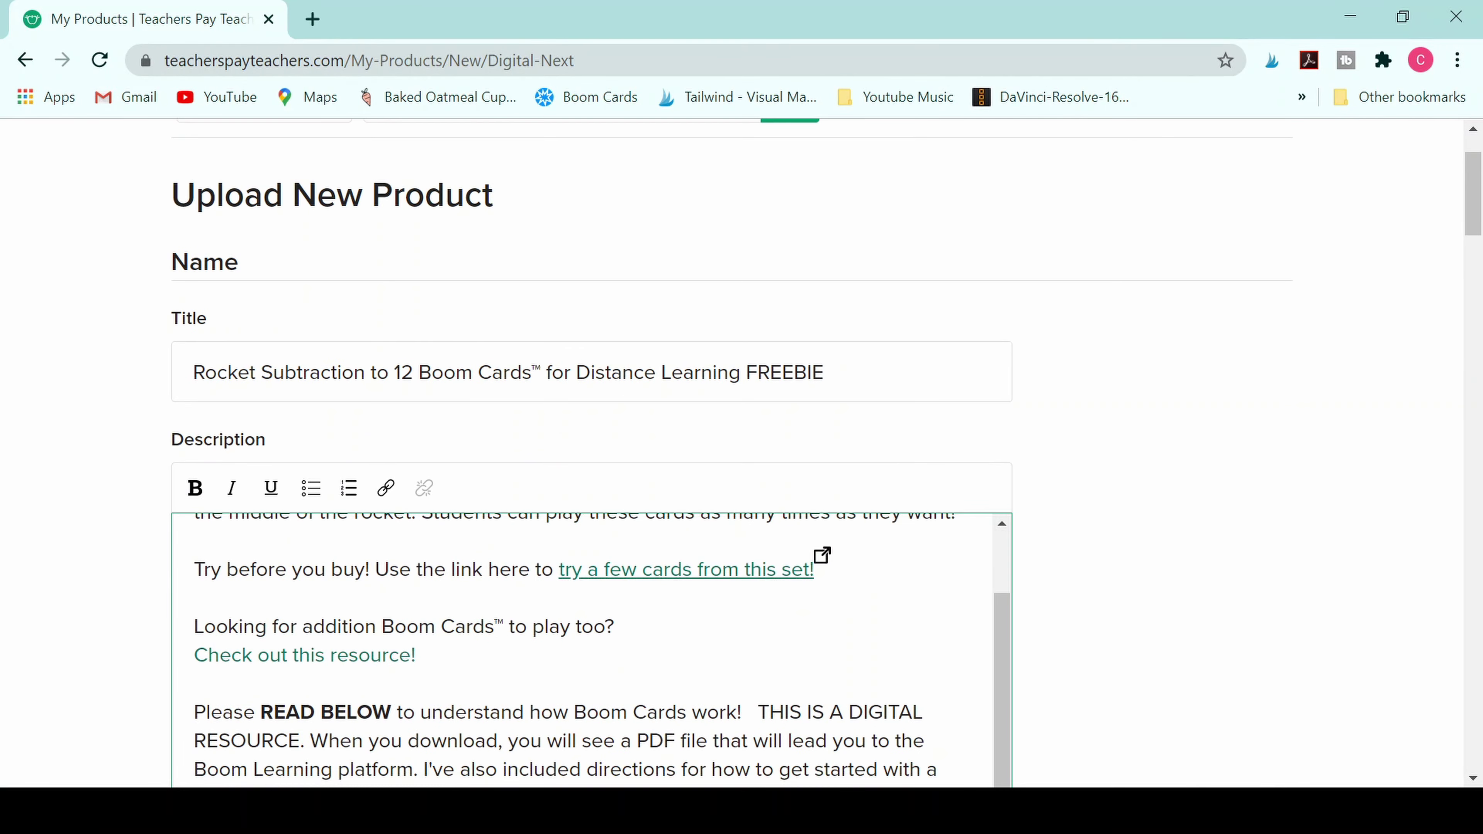
Step: Upload "Rocket Subtract FREEBIE Product.pdf" as the product file plus the freebie preview file, with thumbnails set to be uploaded now
{"action": "scroll", "coordinate": [817, 556], "scroll_direction": "down", "scroll_amount": 10}
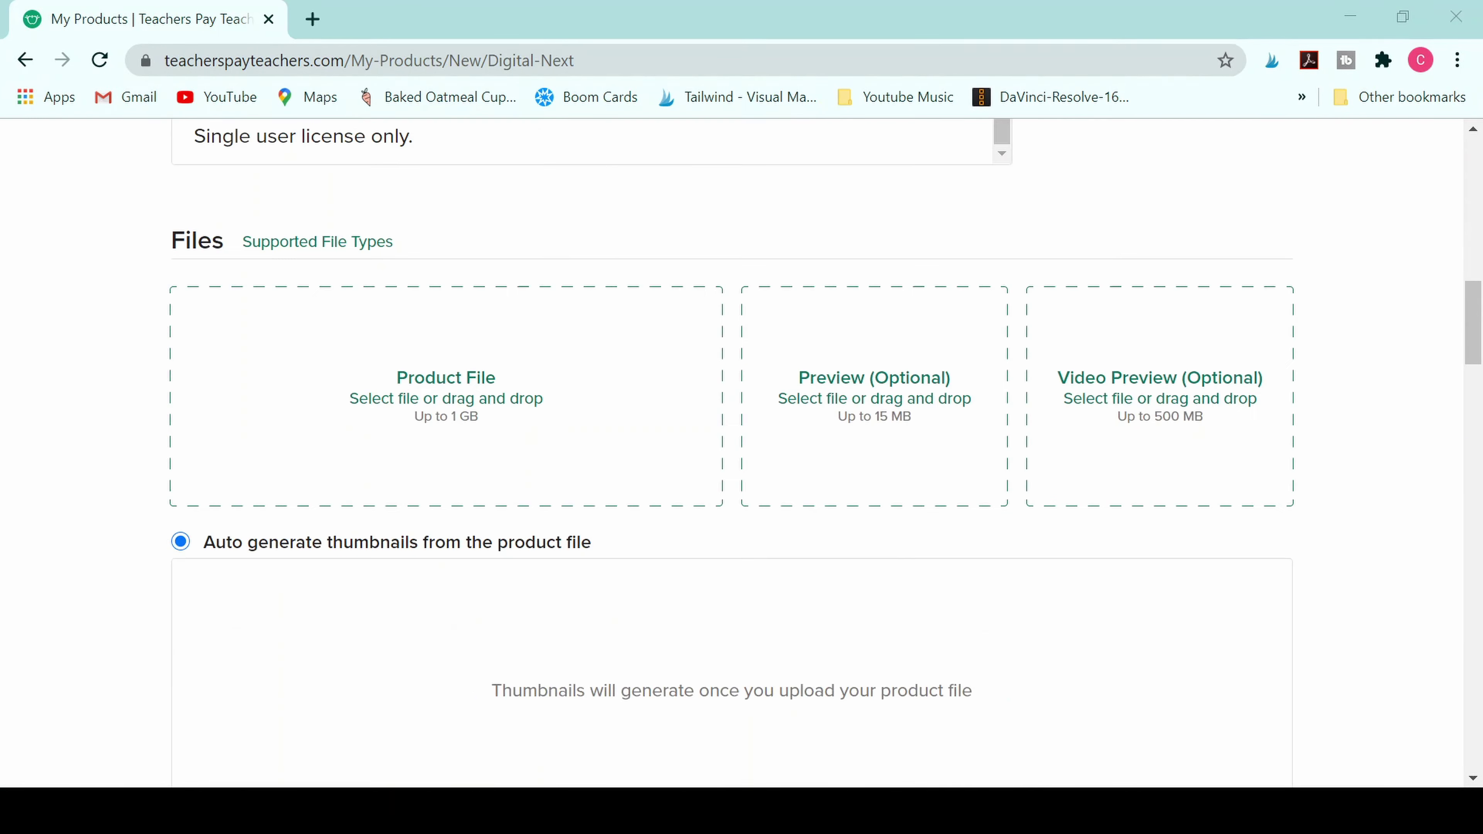
{"action": "left_click", "coordinate": [912, 338]}
{"action": "left_click", "coordinate": [846, 402]}
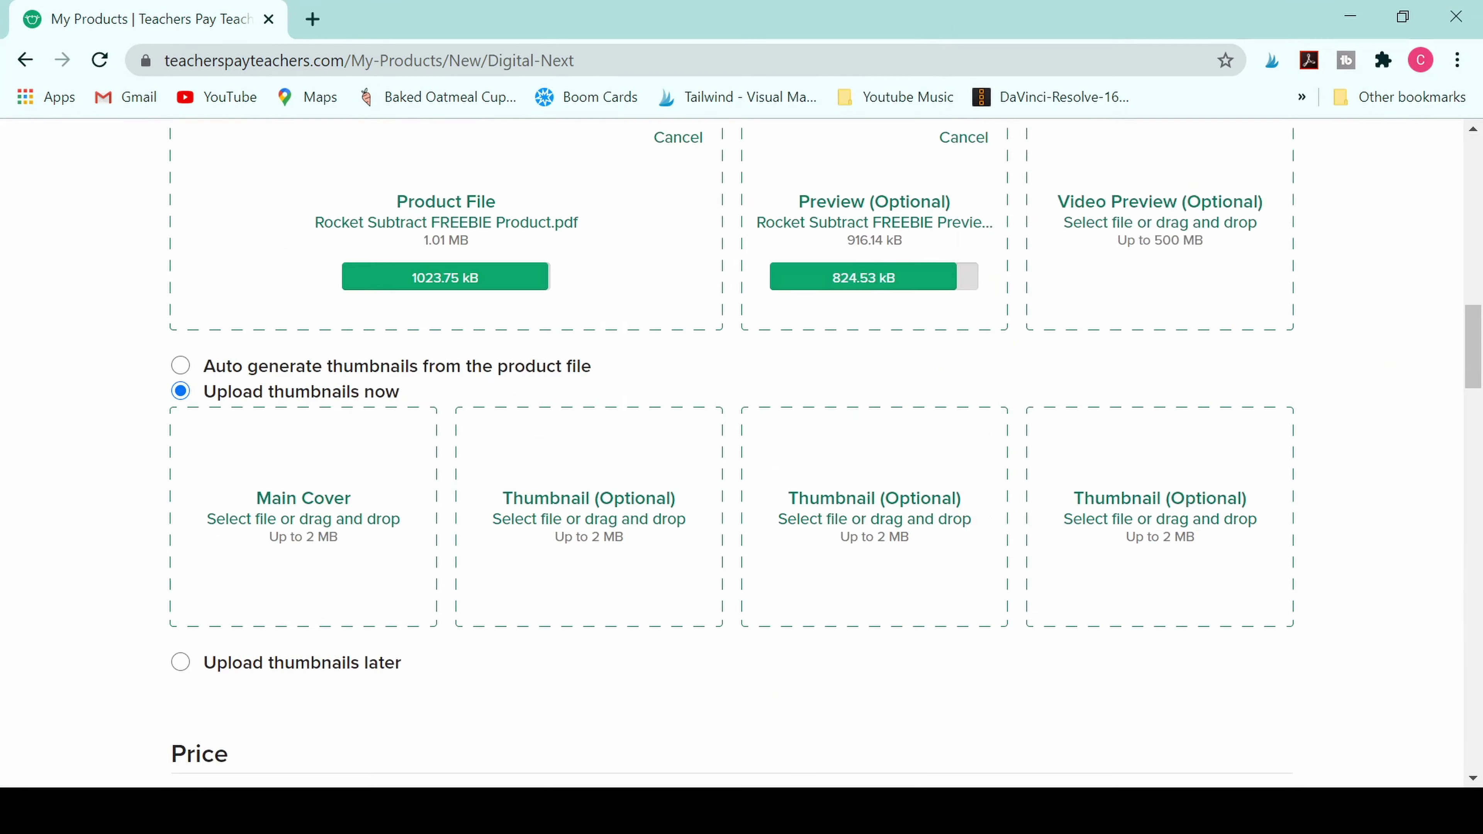
{"action": "left_click", "coordinate": [1349, 72]}
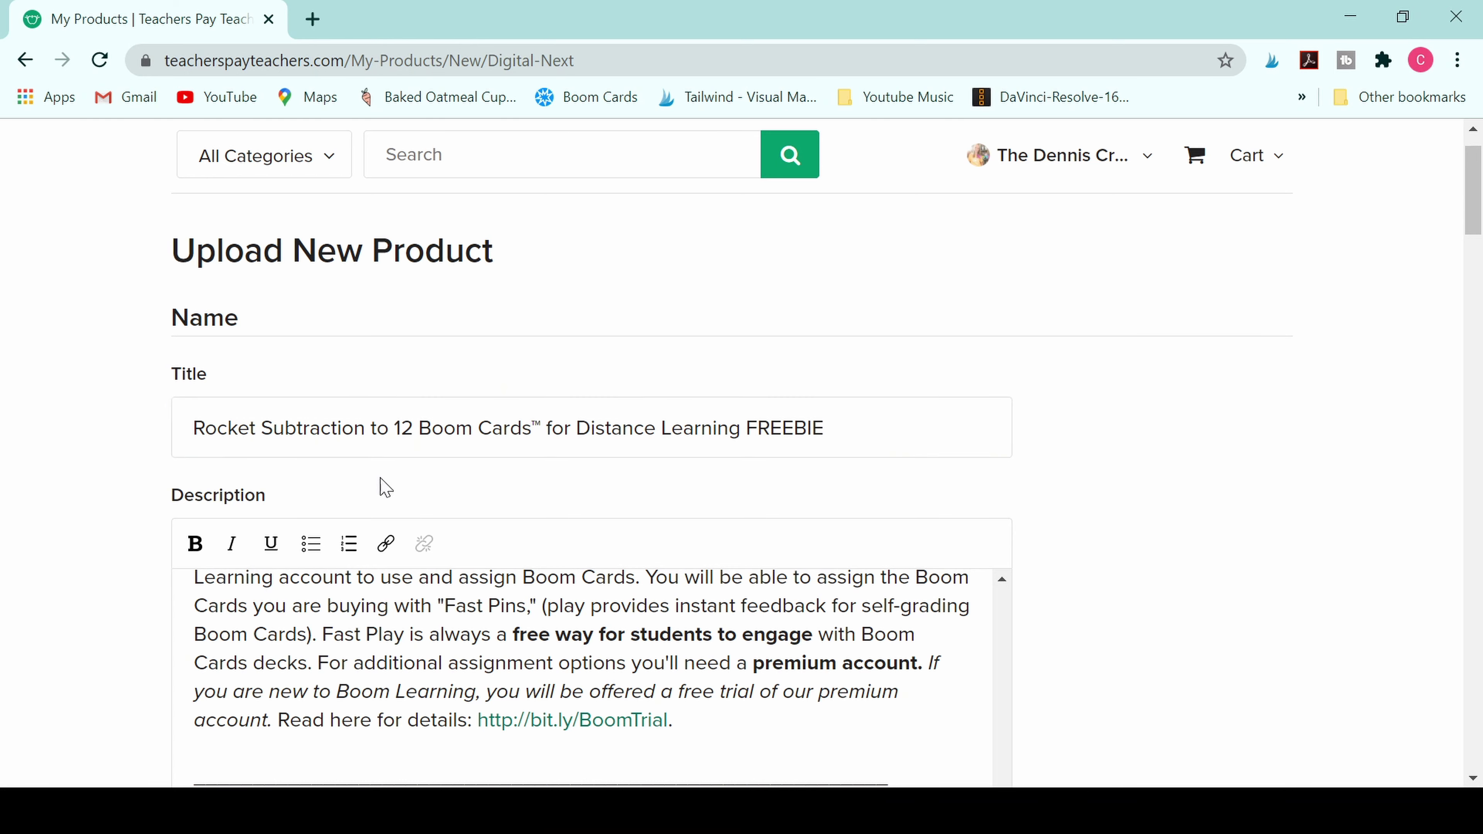
Step: Review the freebie's edited description, uploaded product file, cover and thumbnails, and the Free Resource setting
{"action": "scroll", "coordinate": [1150, 671], "scroll_direction": "down", "scroll_amount": 2}
{"action": "scroll", "coordinate": [1154, 673], "scroll_direction": "down", "scroll_amount": 3}
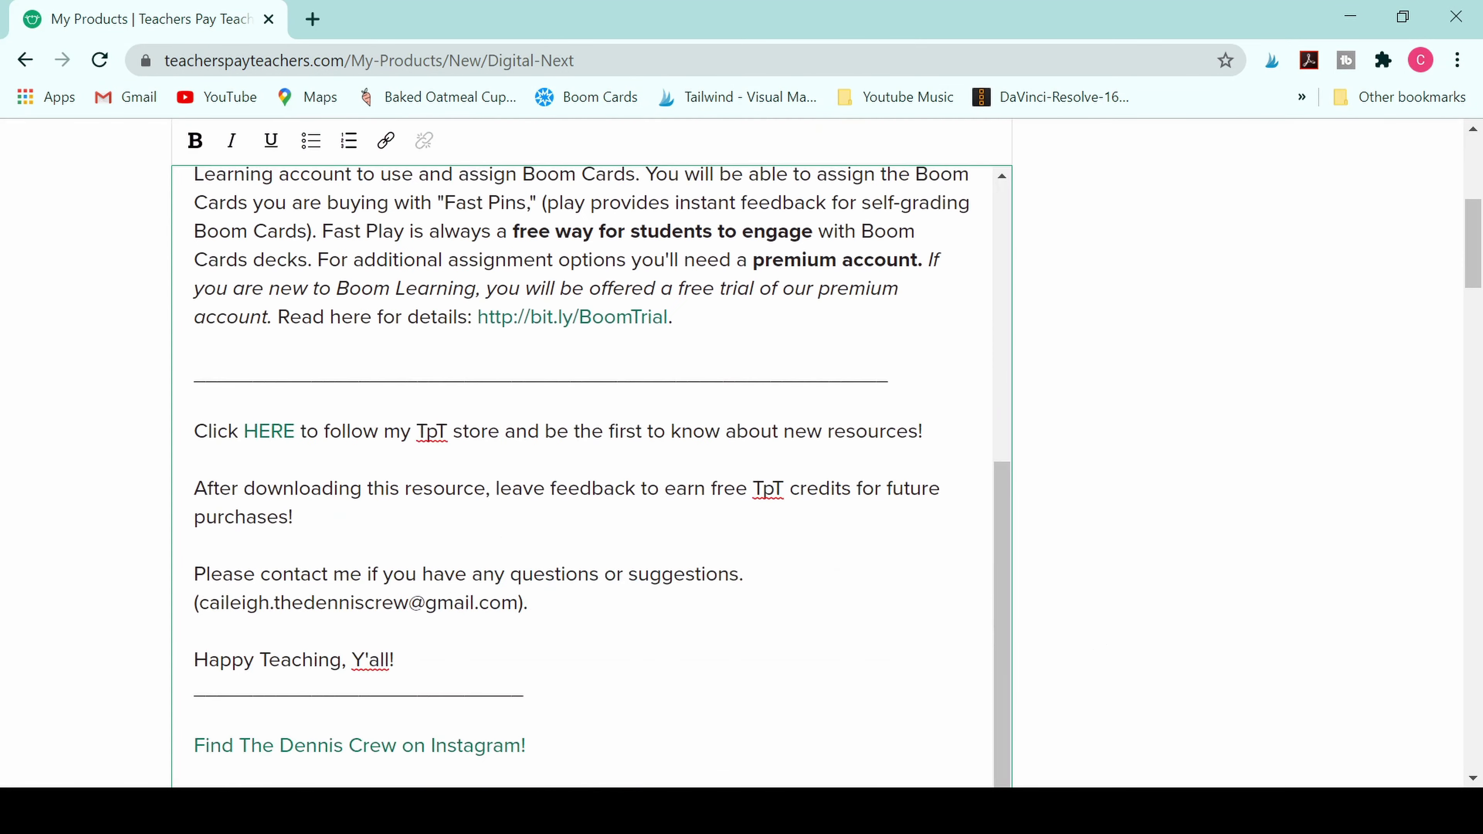
{"action": "scroll", "coordinate": [589, 476], "scroll_direction": "up", "scroll_amount": 5}
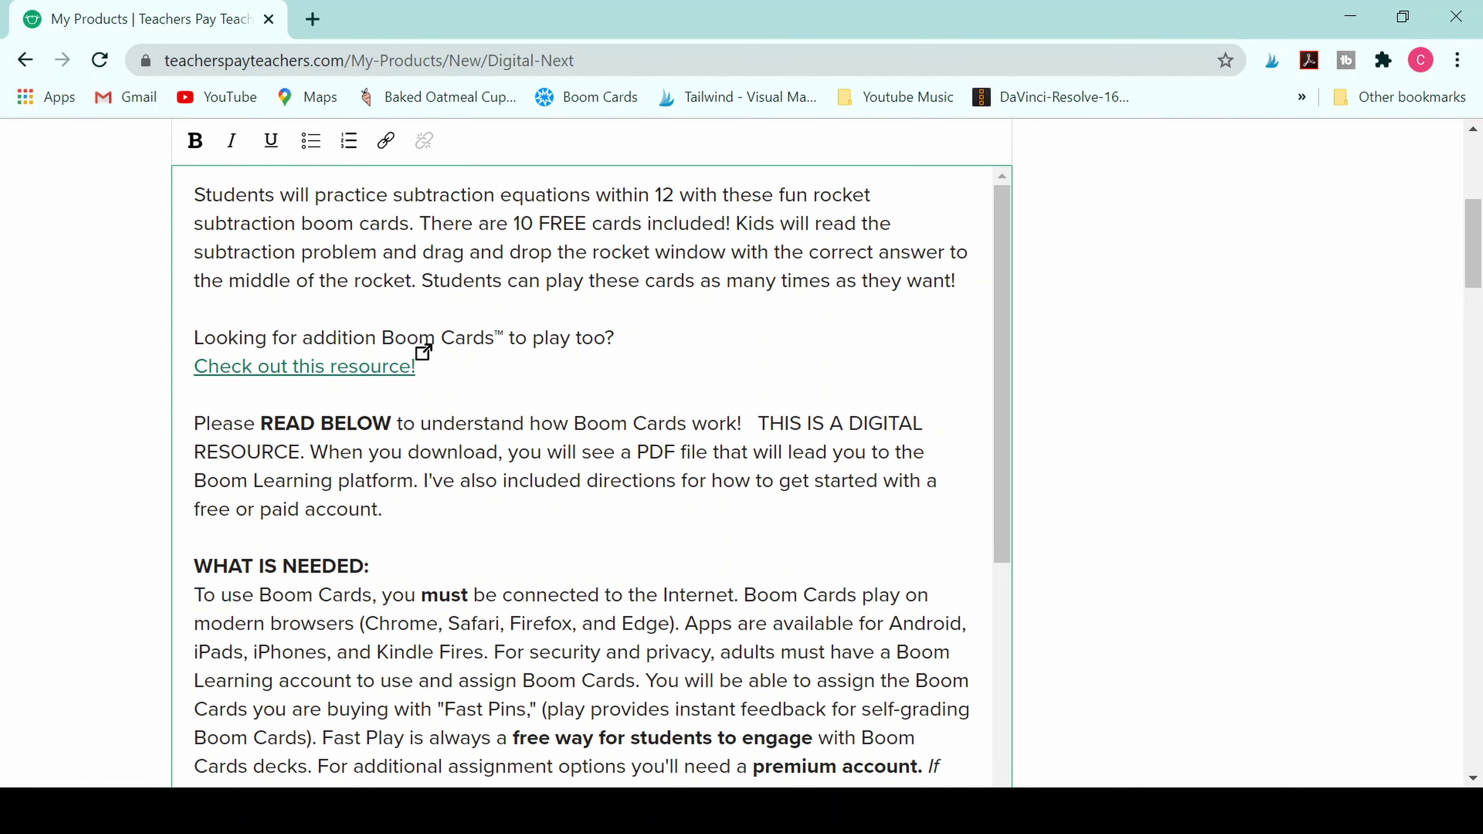
{"action": "scroll", "coordinate": [423, 352], "scroll_direction": "down", "scroll_amount": 7}
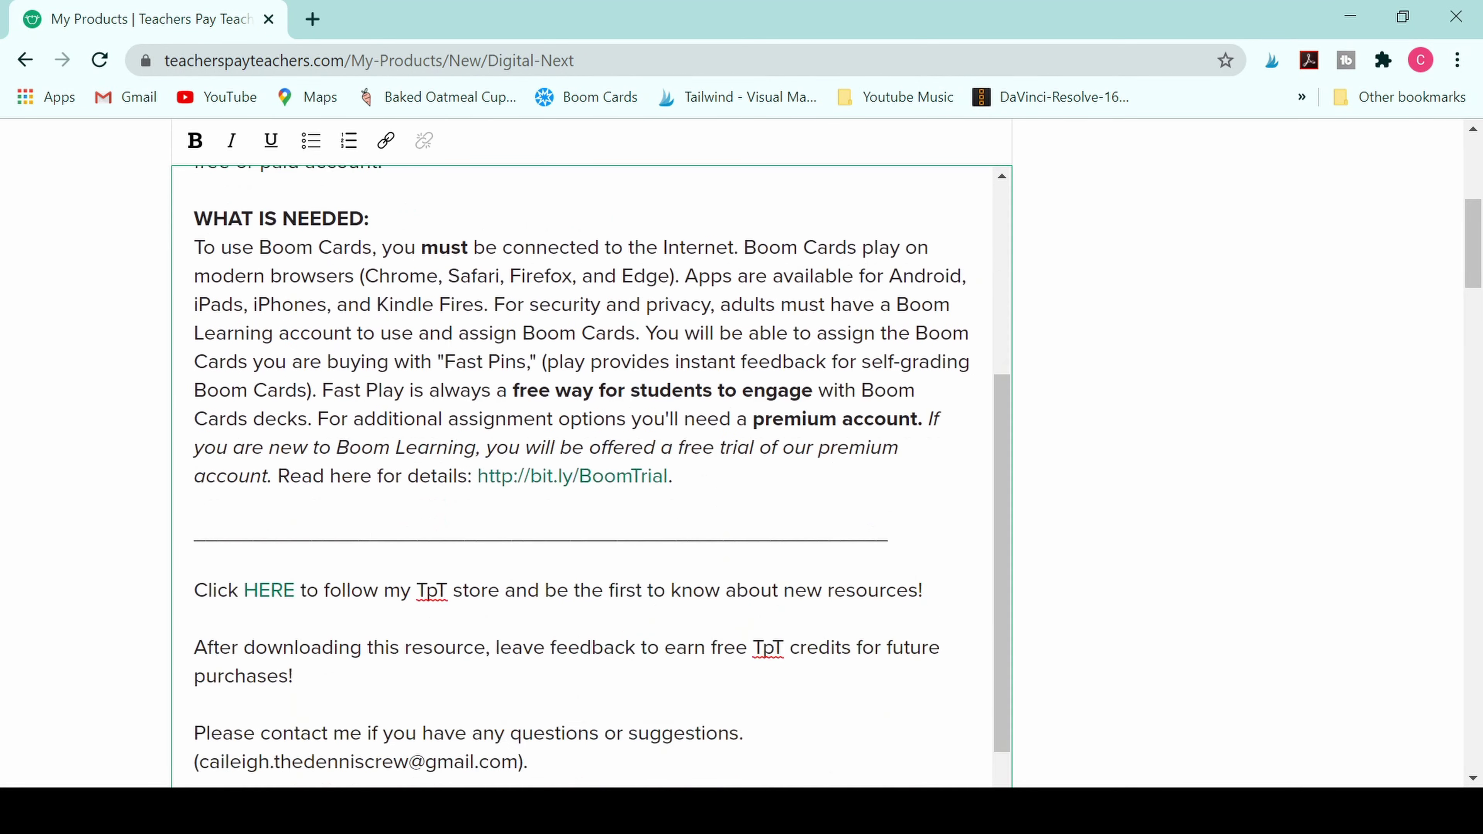
{"action": "scroll", "coordinate": [1109, 530], "scroll_direction": "down", "scroll_amount": 11}
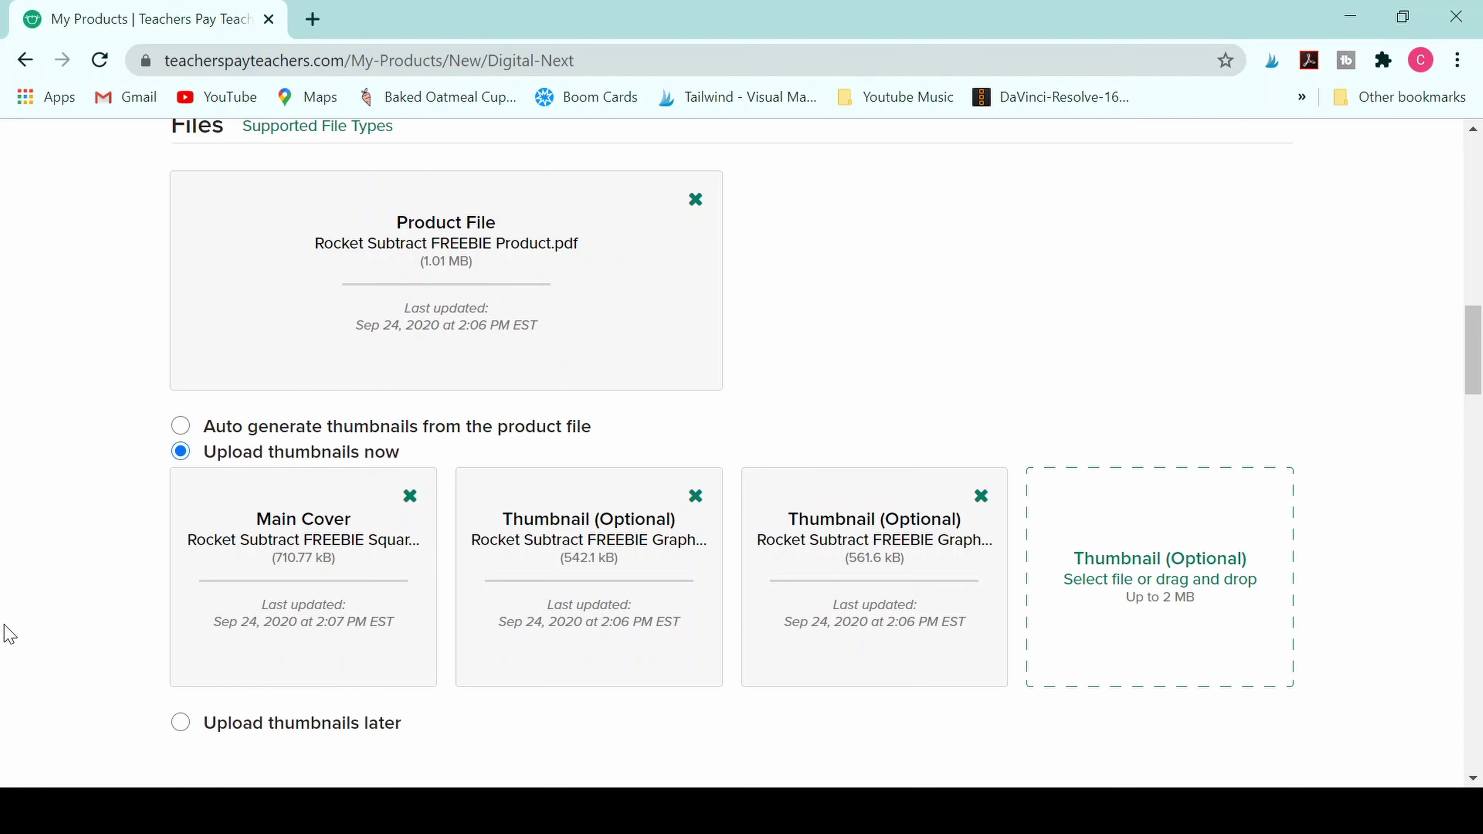
{"action": "scroll", "coordinate": [47, 589], "scroll_direction": "down", "scroll_amount": 2}
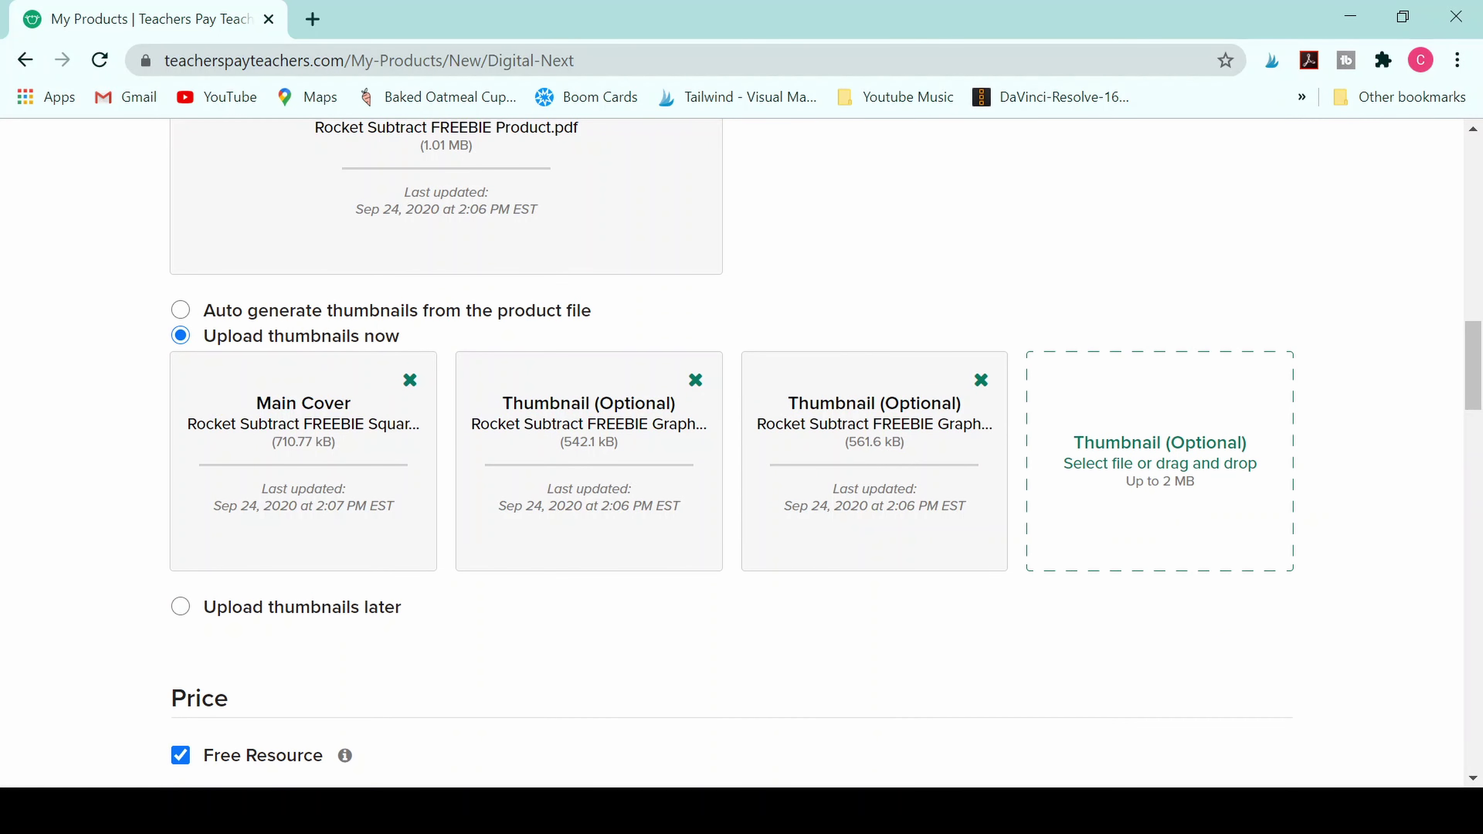
{"action": "scroll", "coordinate": [811, 450], "scroll_direction": "up", "scroll_amount": 6}
{"action": "scroll", "coordinate": [801, 437], "scroll_direction": "down", "scroll_amount": 8}
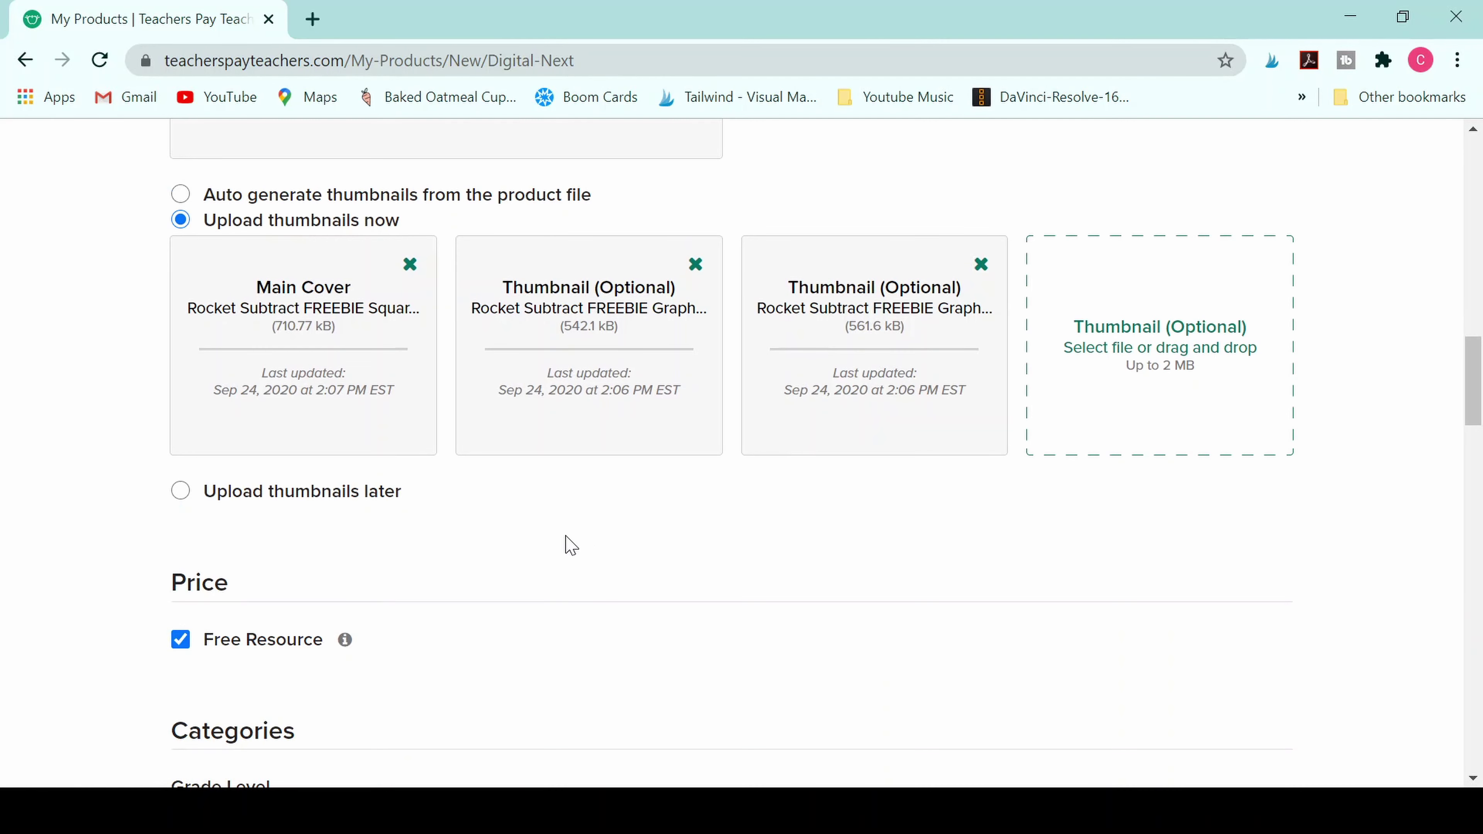
{"action": "scroll", "coordinate": [570, 543], "scroll_direction": "up", "scroll_amount": 4}
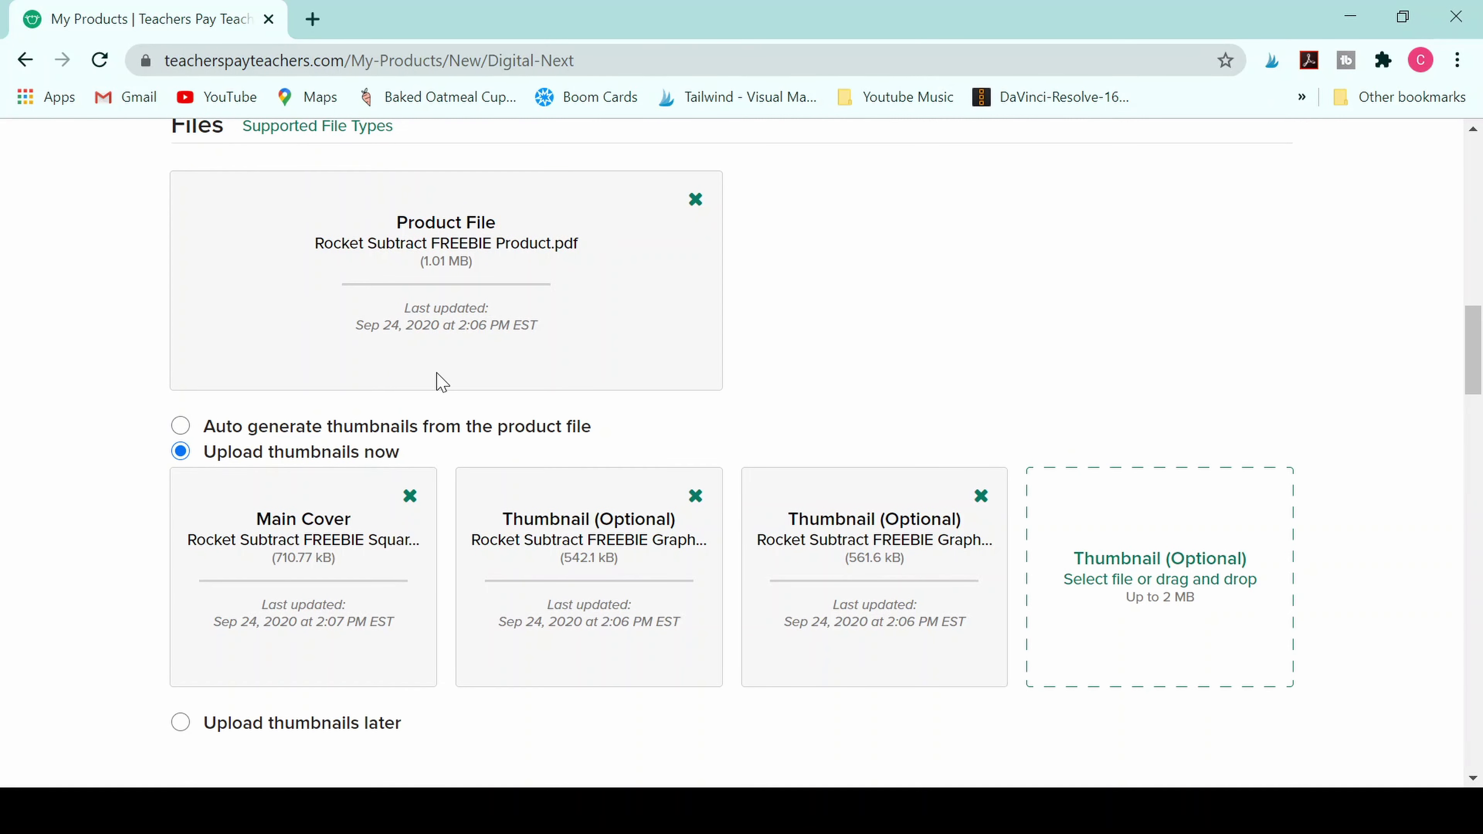
{"action": "scroll", "coordinate": [442, 383], "scroll_direction": "up", "scroll_amount": 6}
{"action": "scroll", "coordinate": [741, 452], "scroll_direction": "down", "scroll_amount": 4}
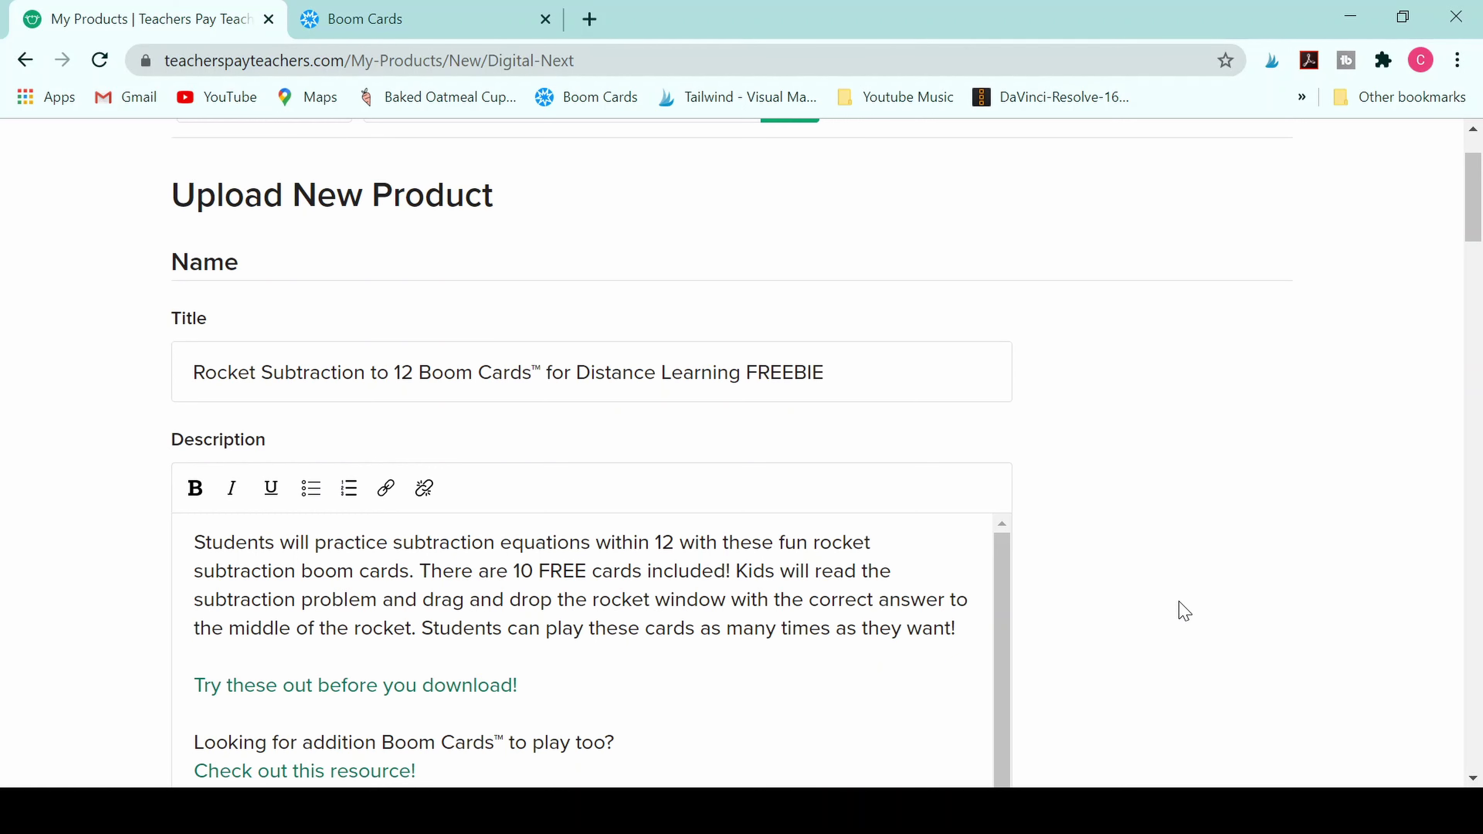
Step: Recheck the description's trial link, the files and the Free Resource setting, and close the Boom Cards page
{"action": "scroll", "coordinate": [1182, 610], "scroll_direction": "down", "scroll_amount": 15}
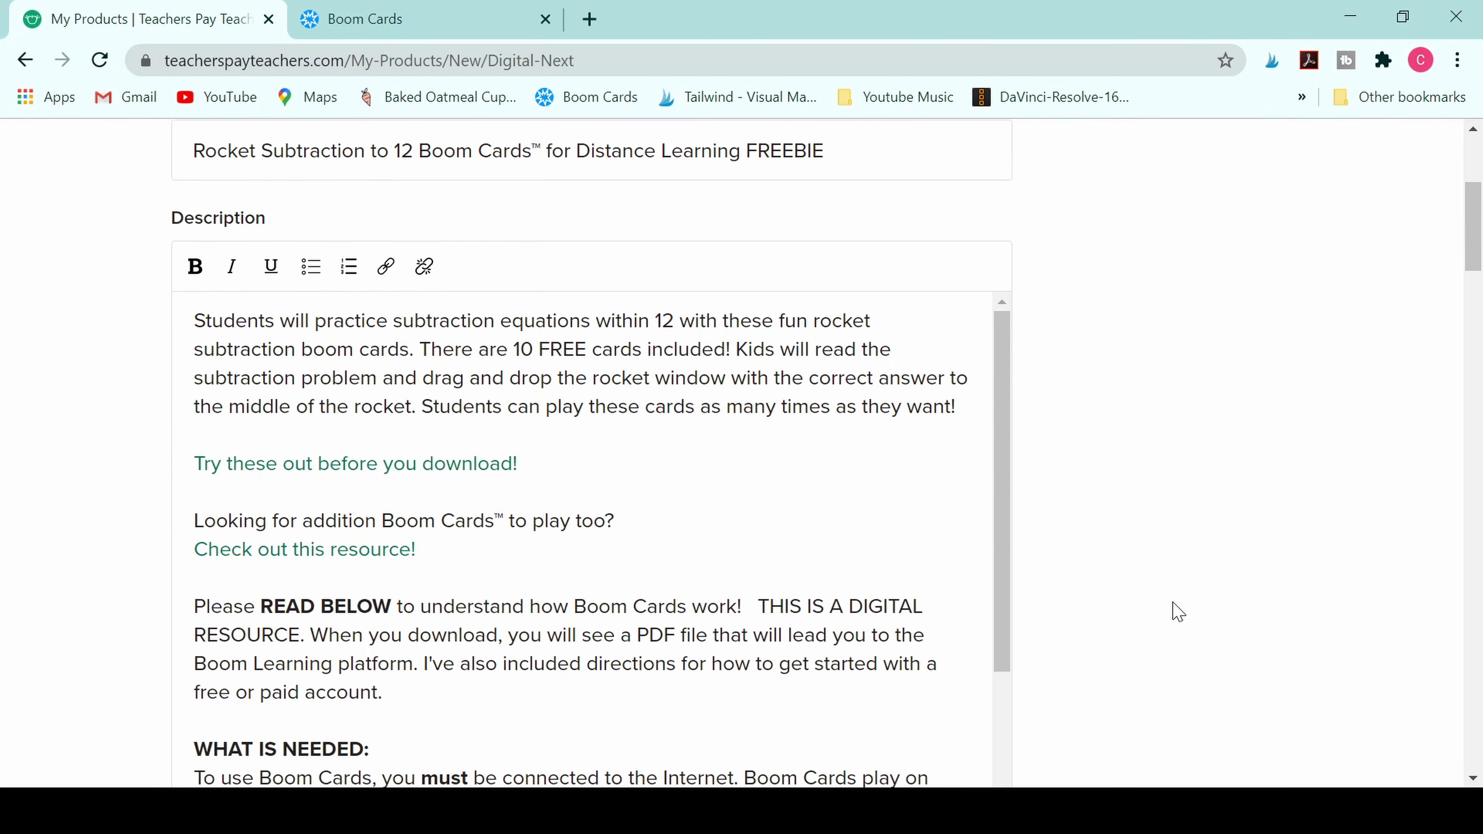
{"action": "scroll", "coordinate": [146, 471], "scroll_direction": "down", "scroll_amount": 3}
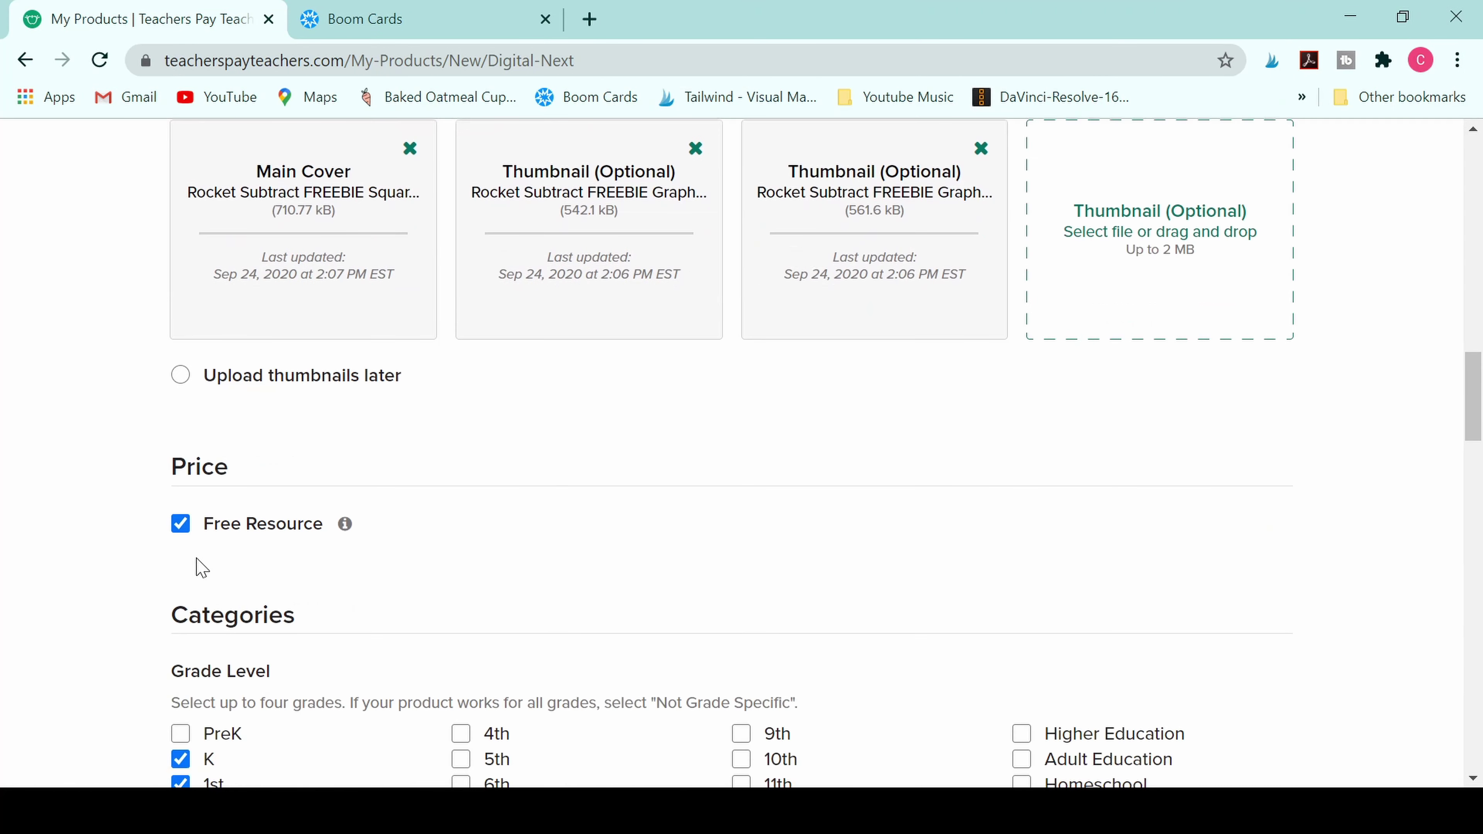
{"action": "scroll", "coordinate": [1249, 286], "scroll_direction": "up", "scroll_amount": 10}
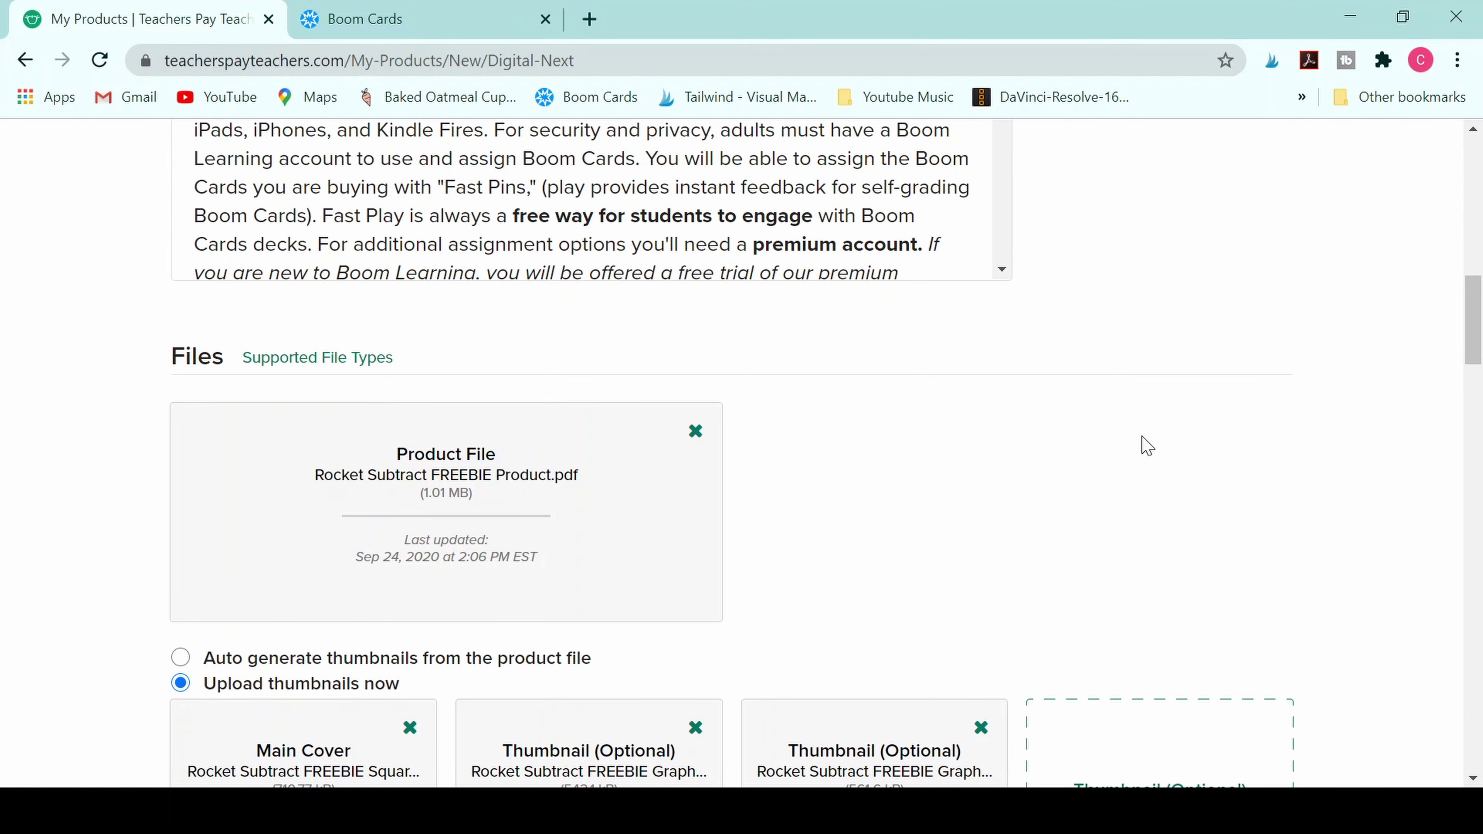
{"action": "scroll", "coordinate": [1143, 444], "scroll_direction": "up", "scroll_amount": 7}
{"action": "scroll", "coordinate": [1144, 447], "scroll_direction": "up", "scroll_amount": 2}
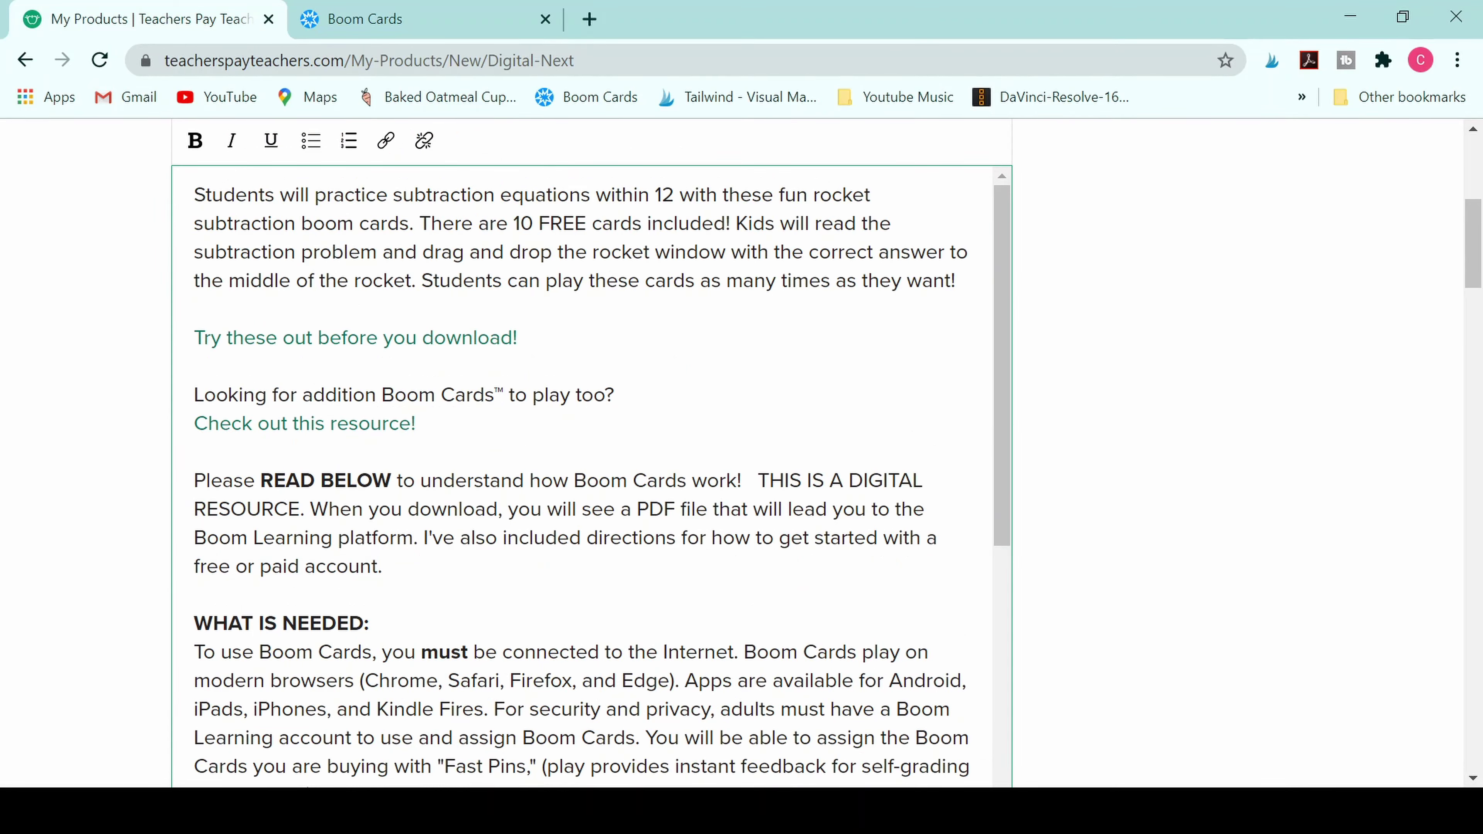
{"action": "left_click", "coordinate": [546, 20]}
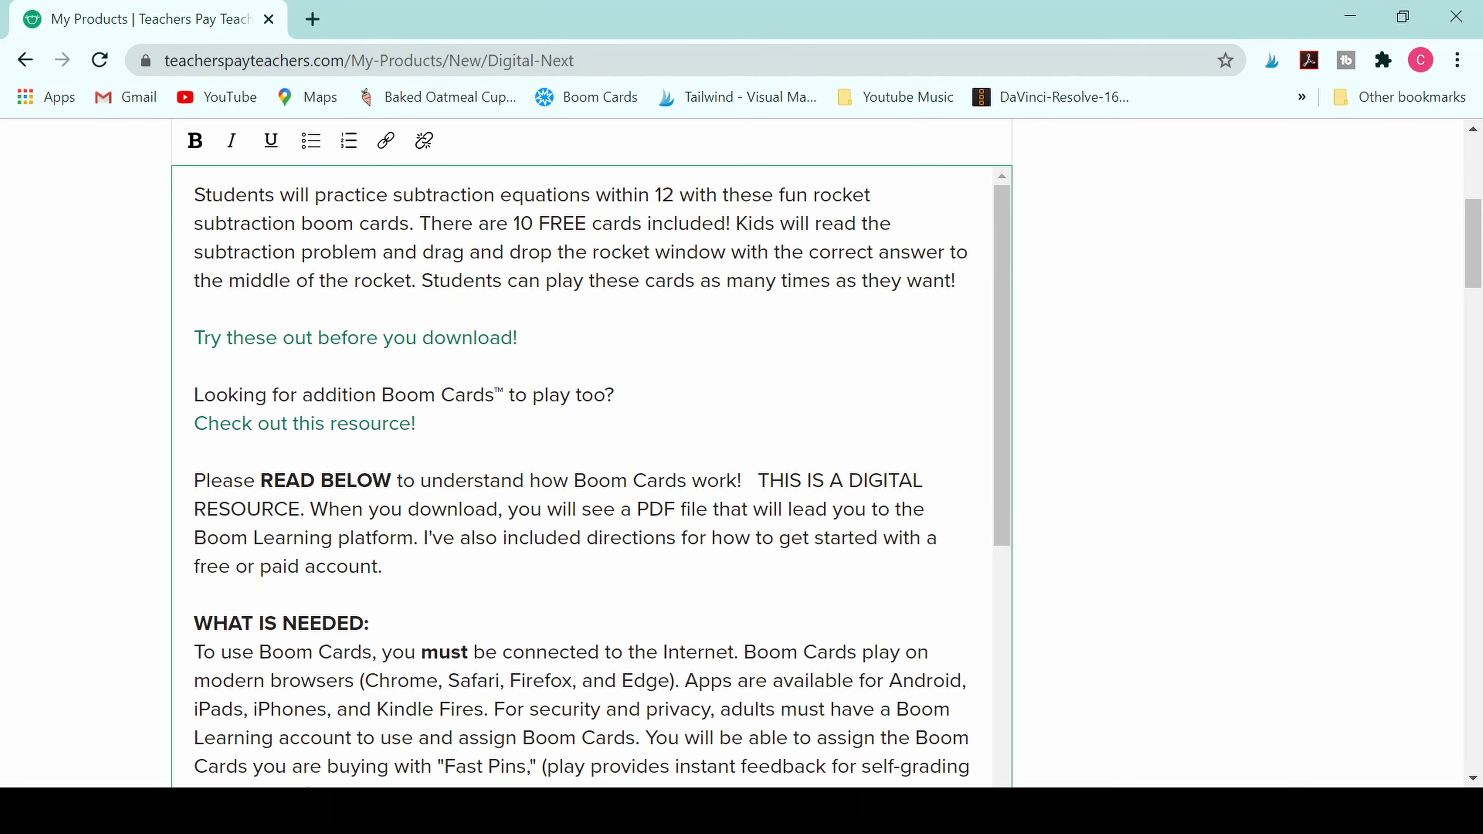
{"action": "left_click", "coordinate": [1195, 405]}
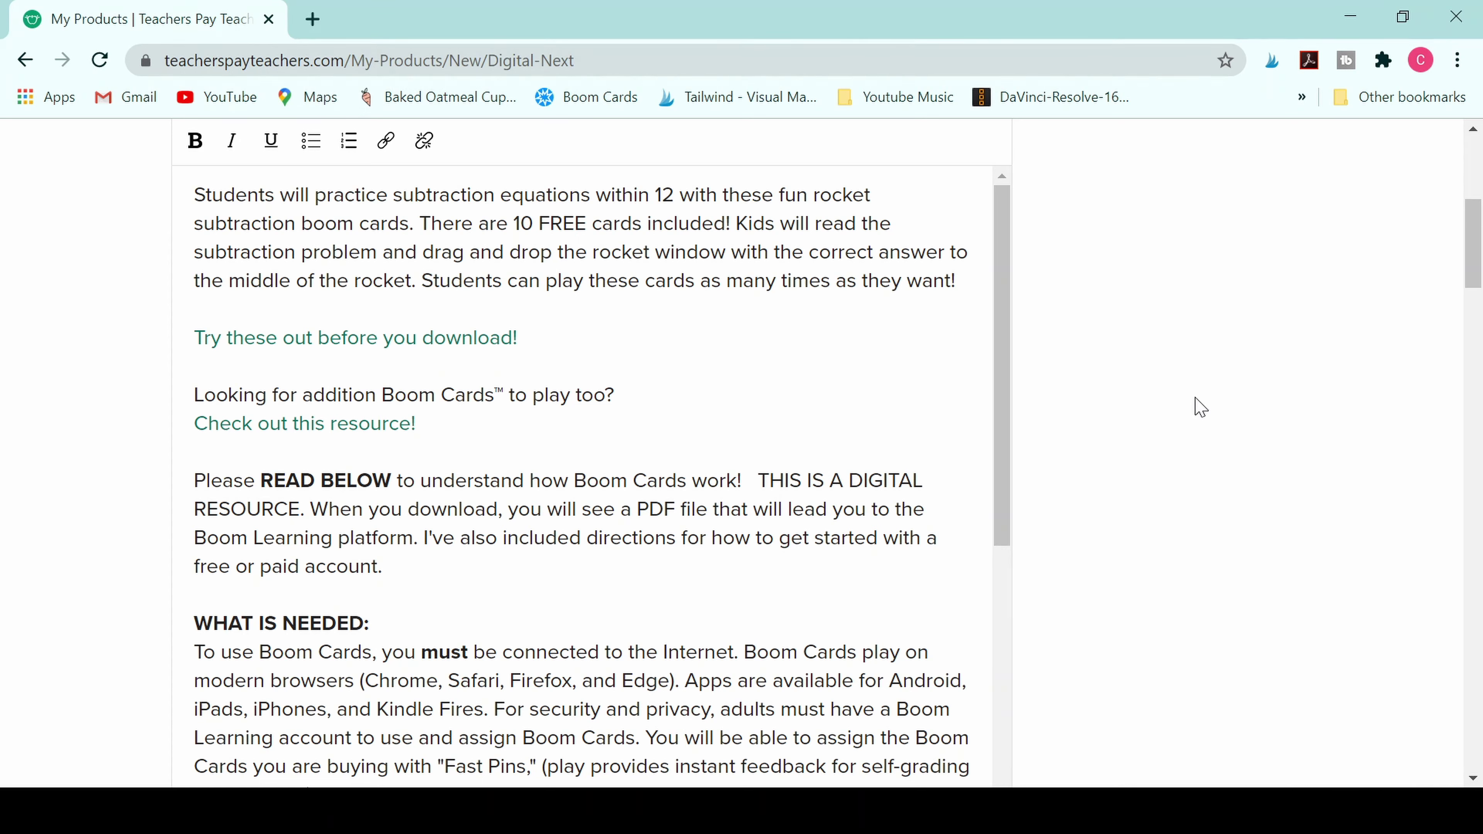
Step: Check the remaining listing details, copyright attestation and product activation setting at the end of the form
{"action": "scroll", "coordinate": [1281, 576], "scroll_direction": "down", "scroll_amount": 15}
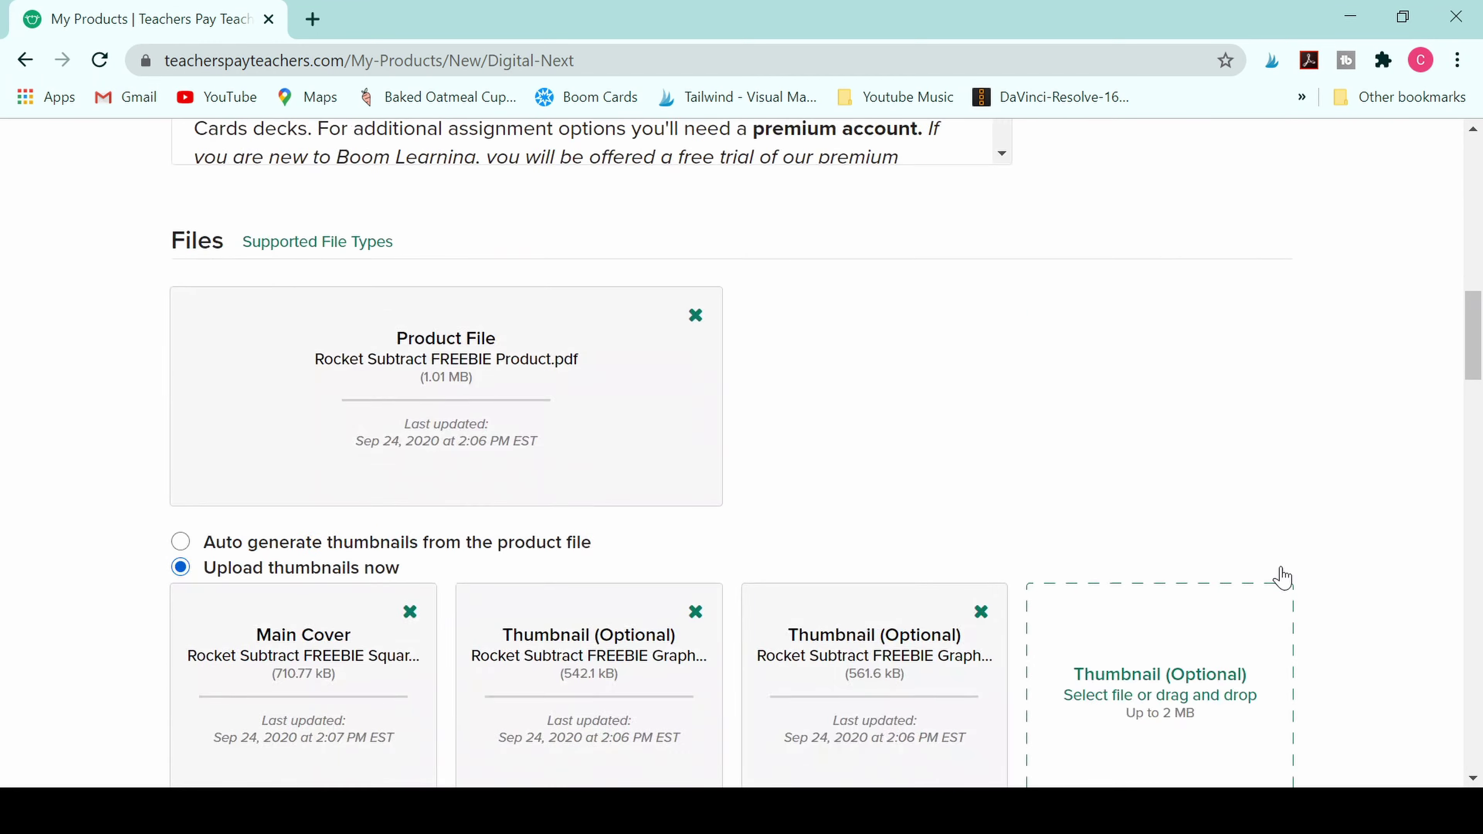
{"action": "scroll", "coordinate": [1279, 574], "scroll_direction": "down", "scroll_amount": 10}
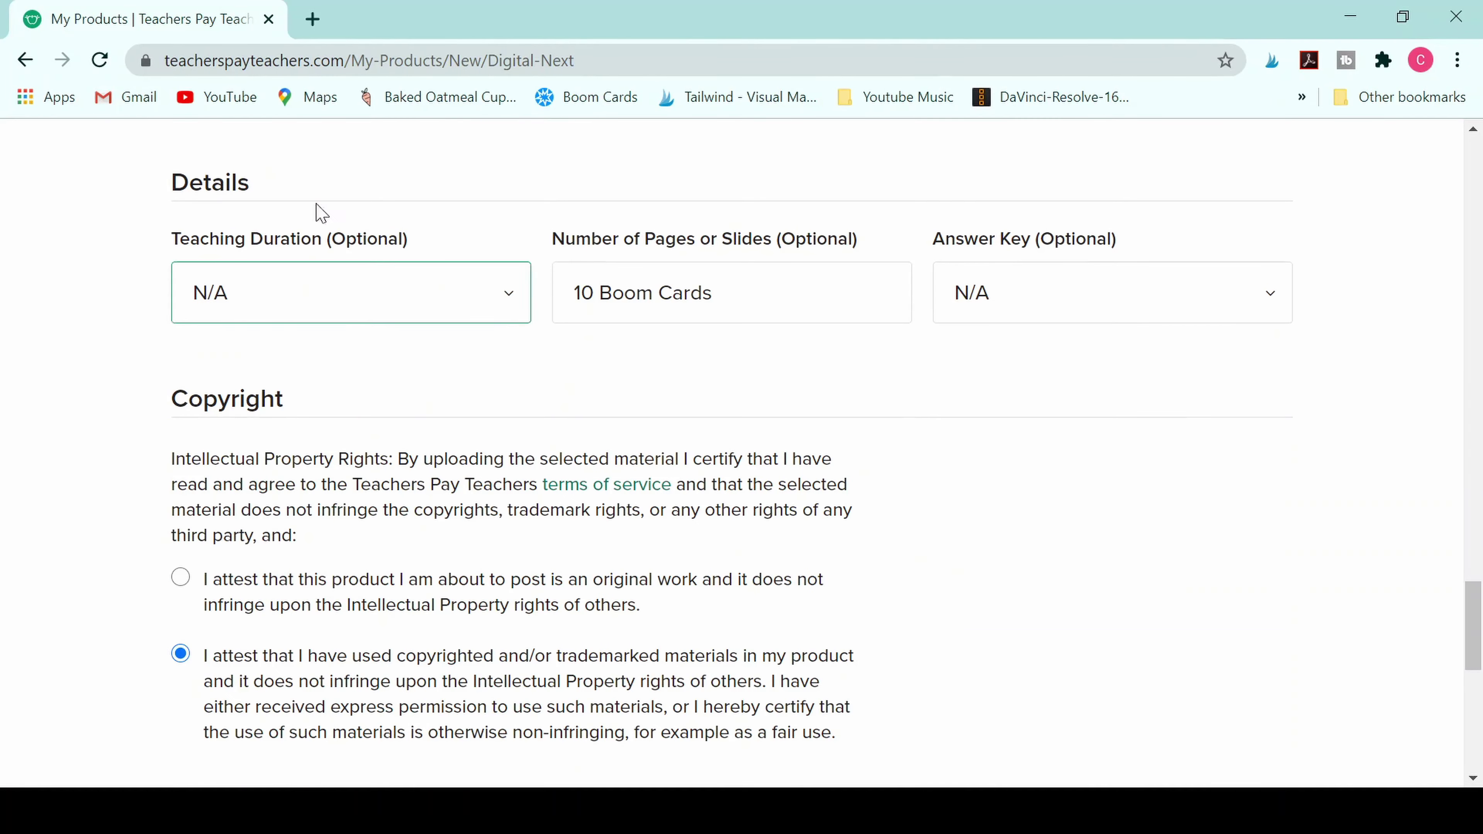
{"action": "scroll", "coordinate": [430, 635], "scroll_direction": "down", "scroll_amount": 4}
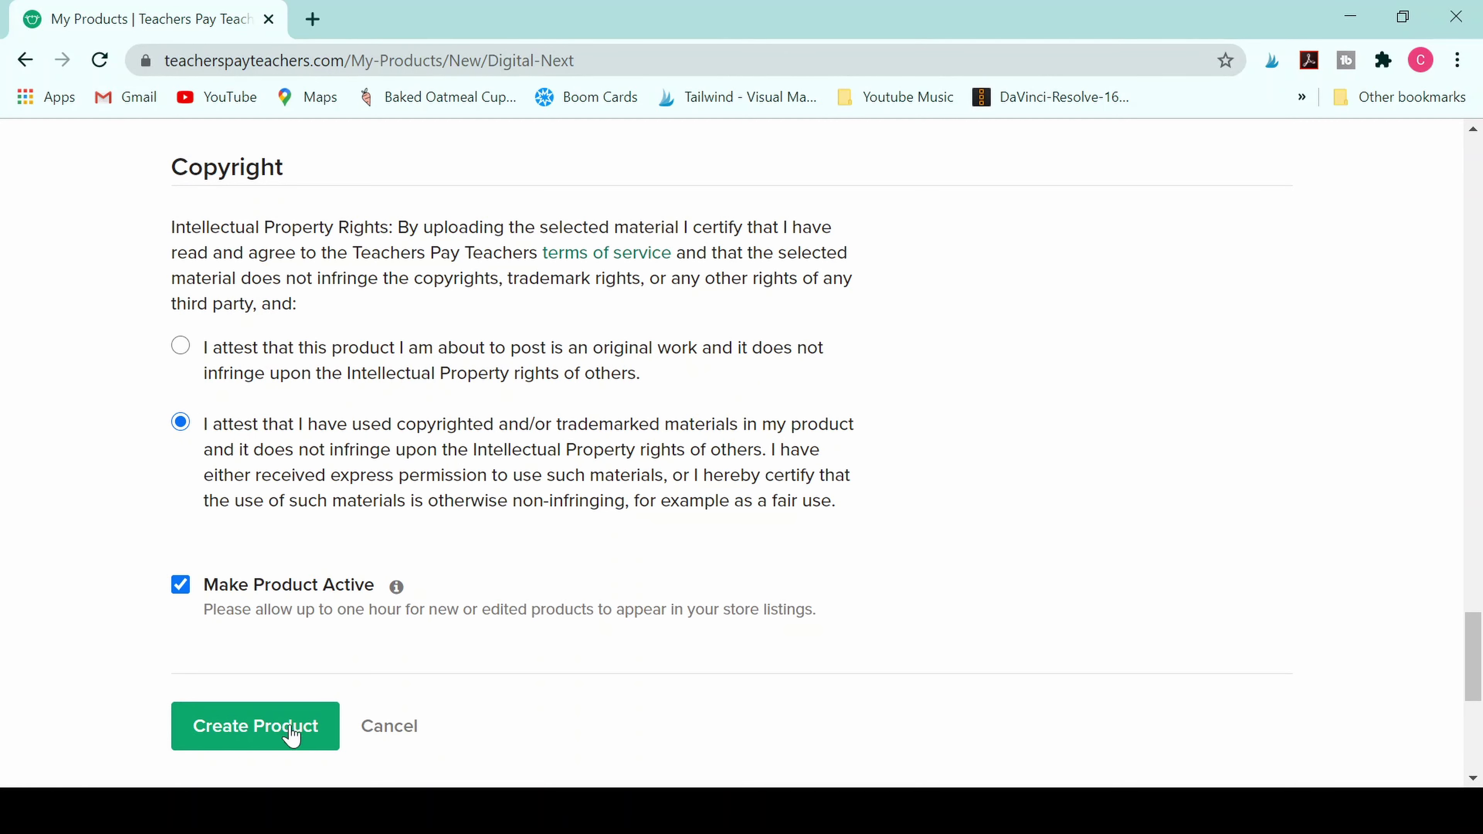
Step: Create the freebie product and look through its How to play, Try before you buy and cover images on the published listing
{"action": "left_click", "coordinate": [268, 746]}
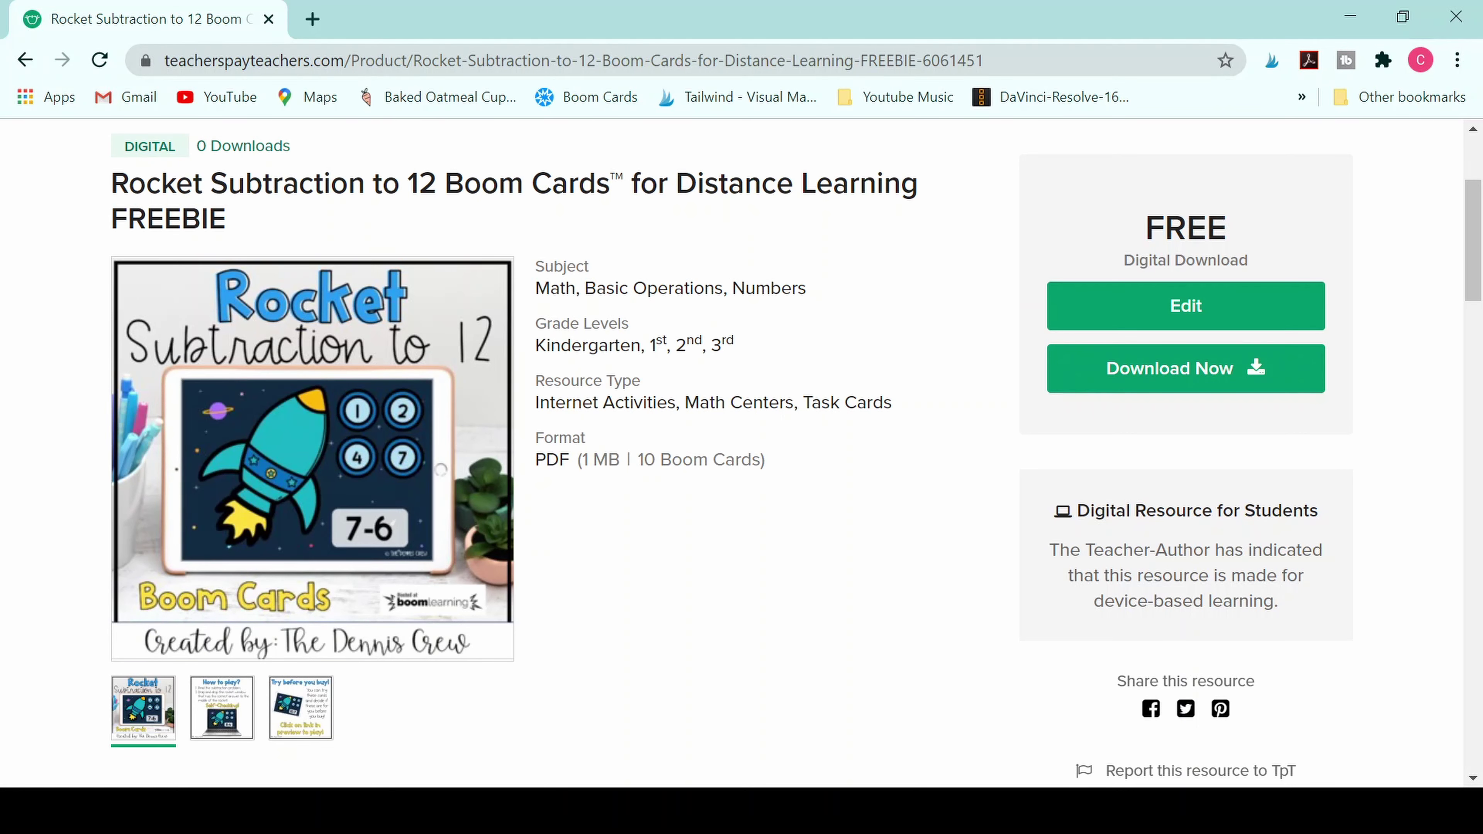
{"action": "scroll", "coordinate": [228, 616], "scroll_direction": "down", "scroll_amount": 2}
{"action": "left_click", "coordinate": [228, 616]}
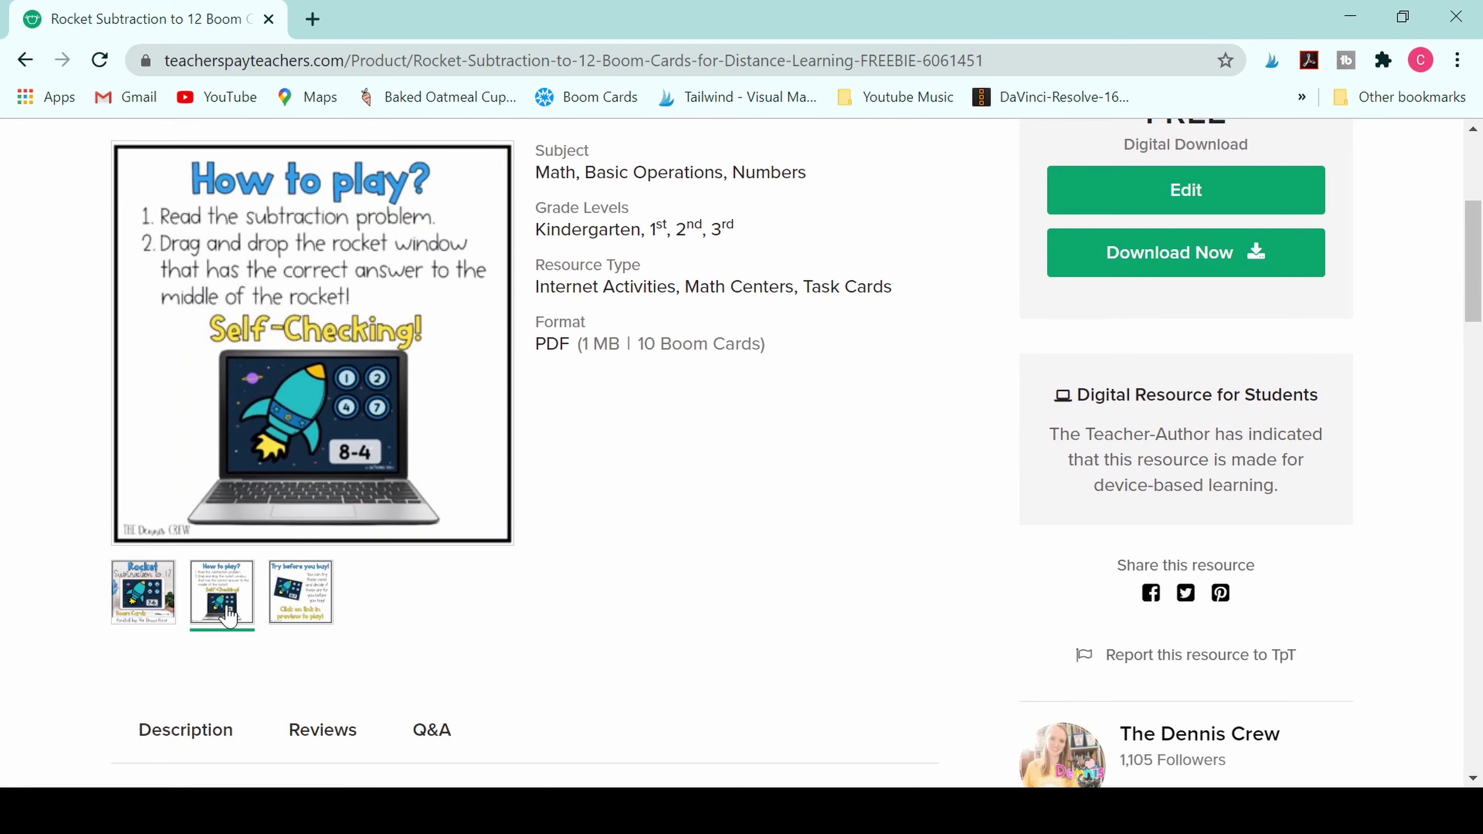
{"action": "left_click", "coordinate": [298, 600]}
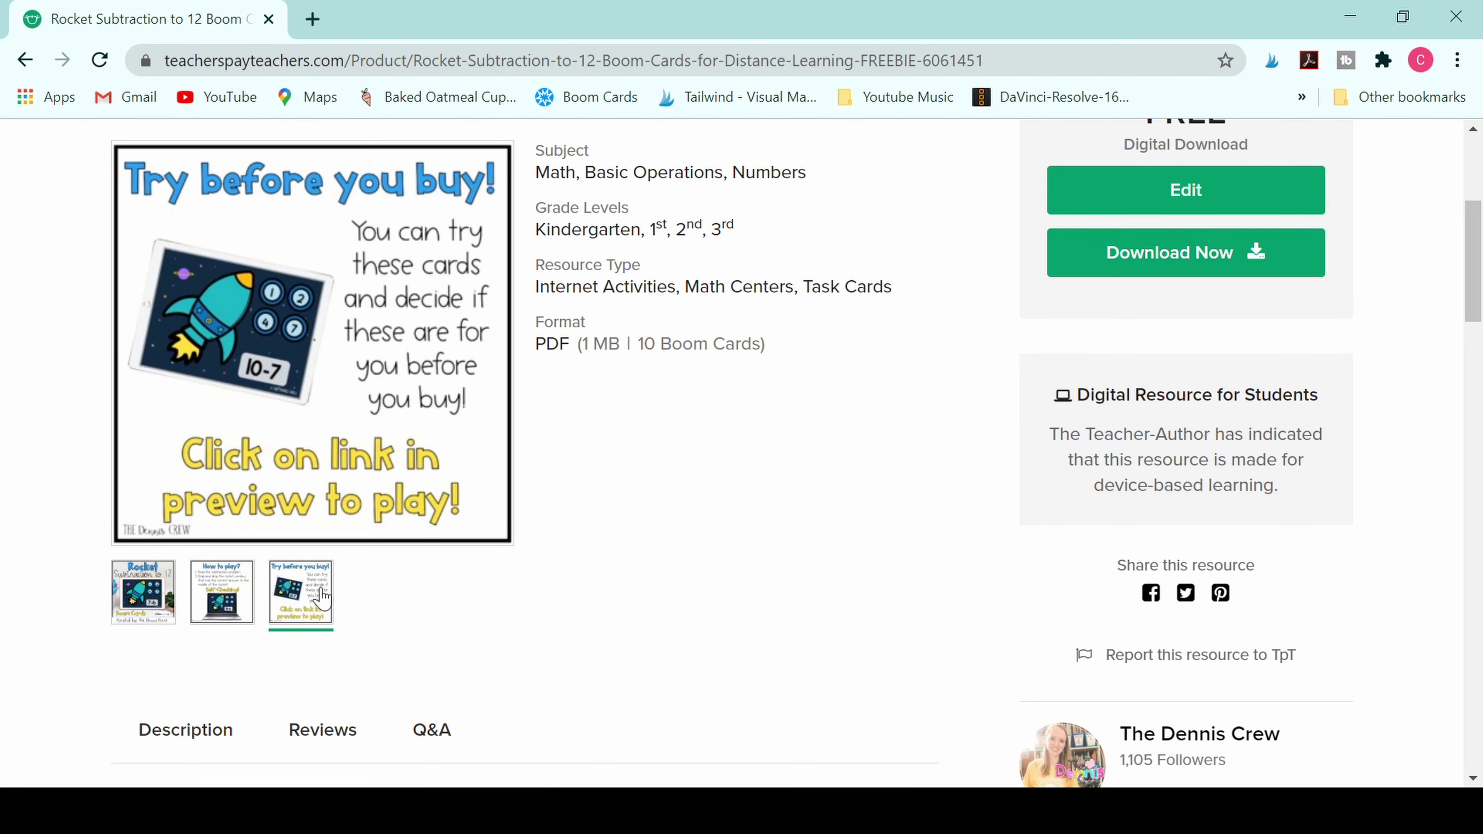
{"action": "left_click", "coordinate": [143, 619]}
Step: Test the description's "Try these out before you download!" link, inspect the Boom Cards deck preview, close it and review the listing
{"action": "scroll", "coordinate": [528, 506], "scroll_direction": "down", "scroll_amount": 4}
{"action": "scroll", "coordinate": [528, 506], "scroll_direction": "down", "scroll_amount": 4}
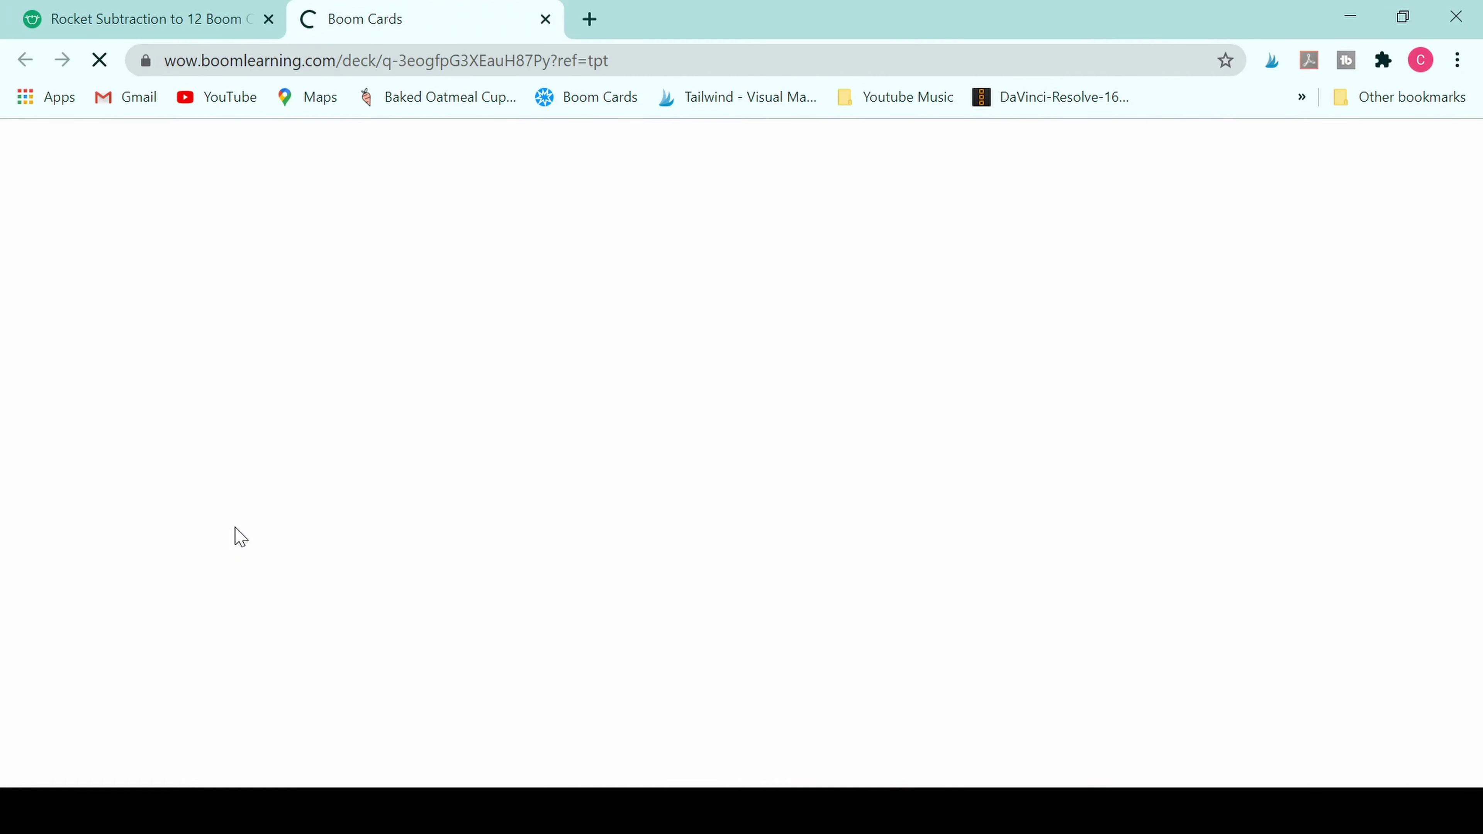
{"action": "scroll", "coordinate": [584, 564], "scroll_direction": "down", "scroll_amount": 2}
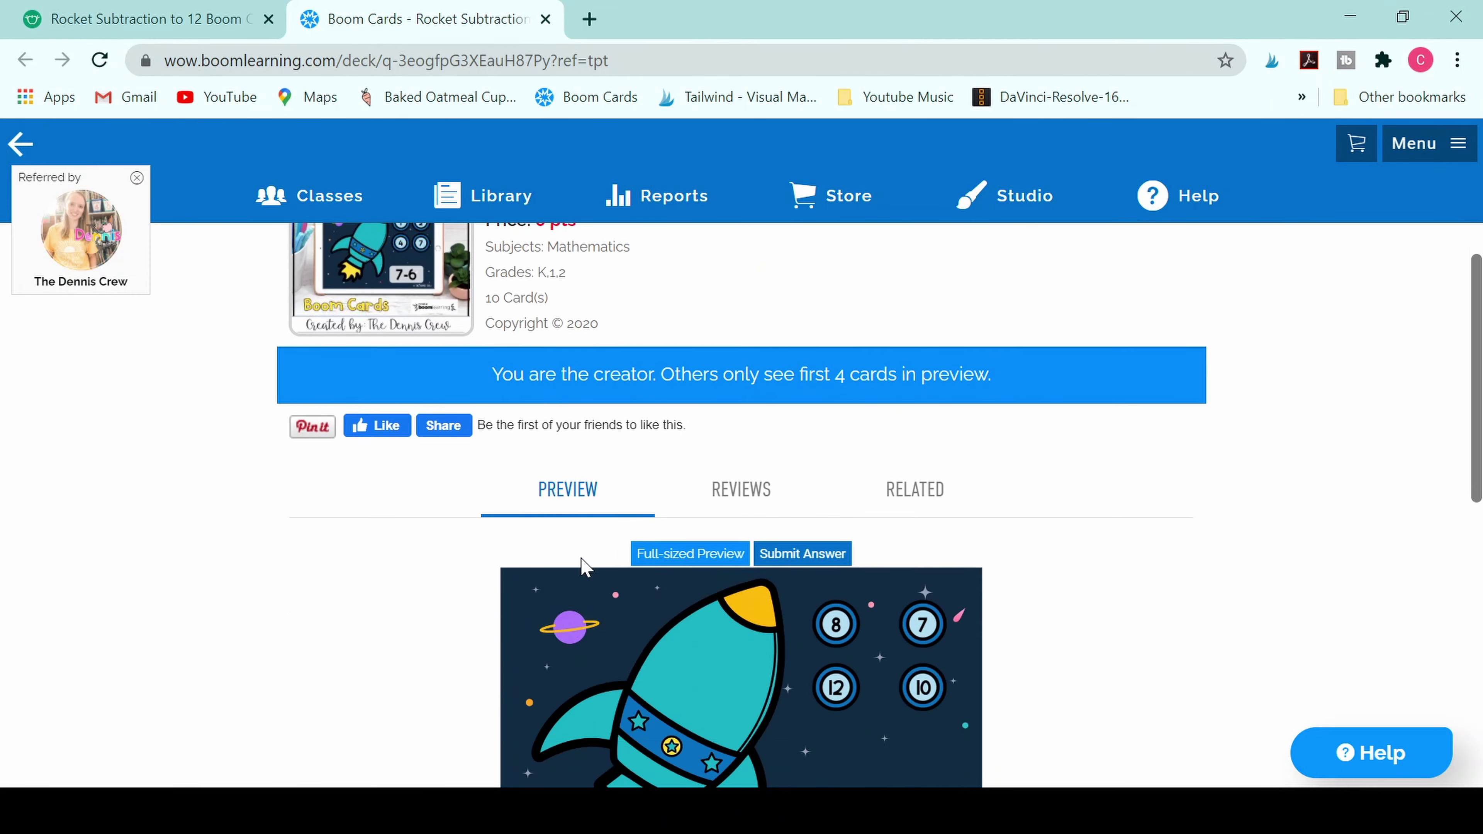
{"action": "scroll", "coordinate": [584, 564], "scroll_direction": "down", "scroll_amount": 4}
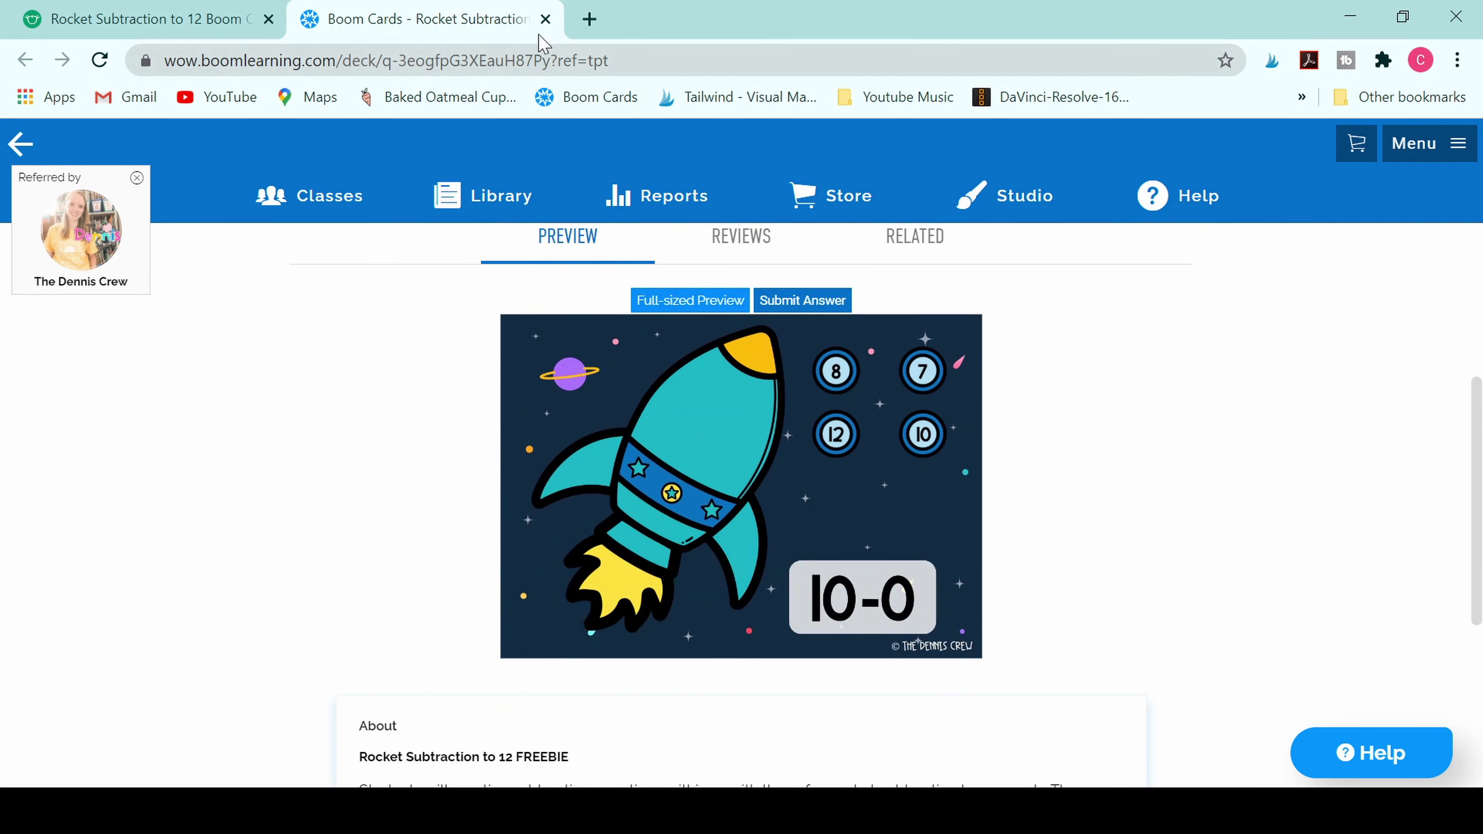
{"action": "left_click", "coordinate": [545, 20]}
{"action": "scroll", "coordinate": [808, 626], "scroll_direction": "up", "scroll_amount": 6}
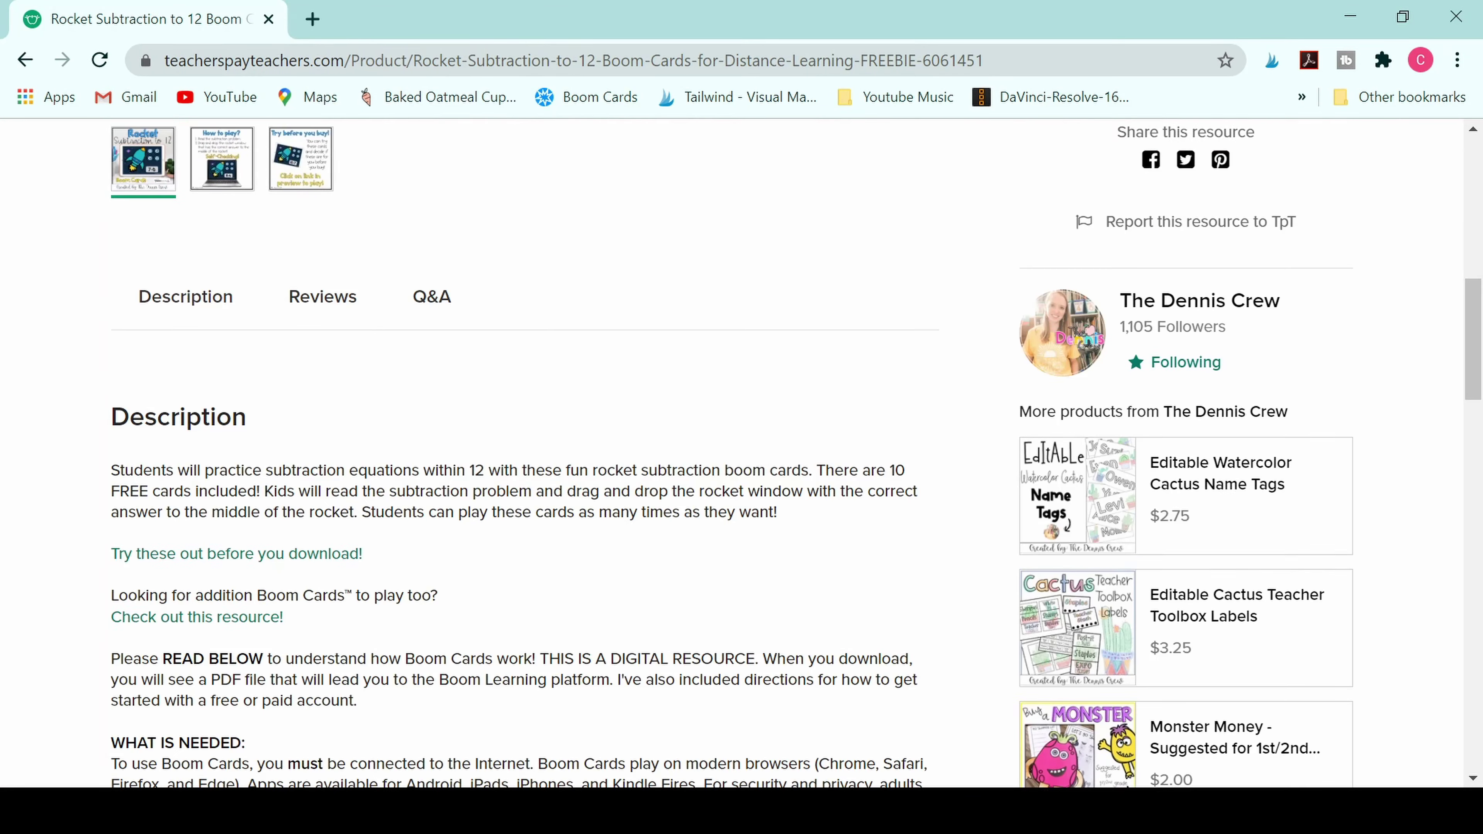
{"action": "scroll", "coordinate": [811, 629], "scroll_direction": "up", "scroll_amount": 5}
{"action": "scroll", "coordinate": [811, 635], "scroll_direction": "down", "scroll_amount": 3}
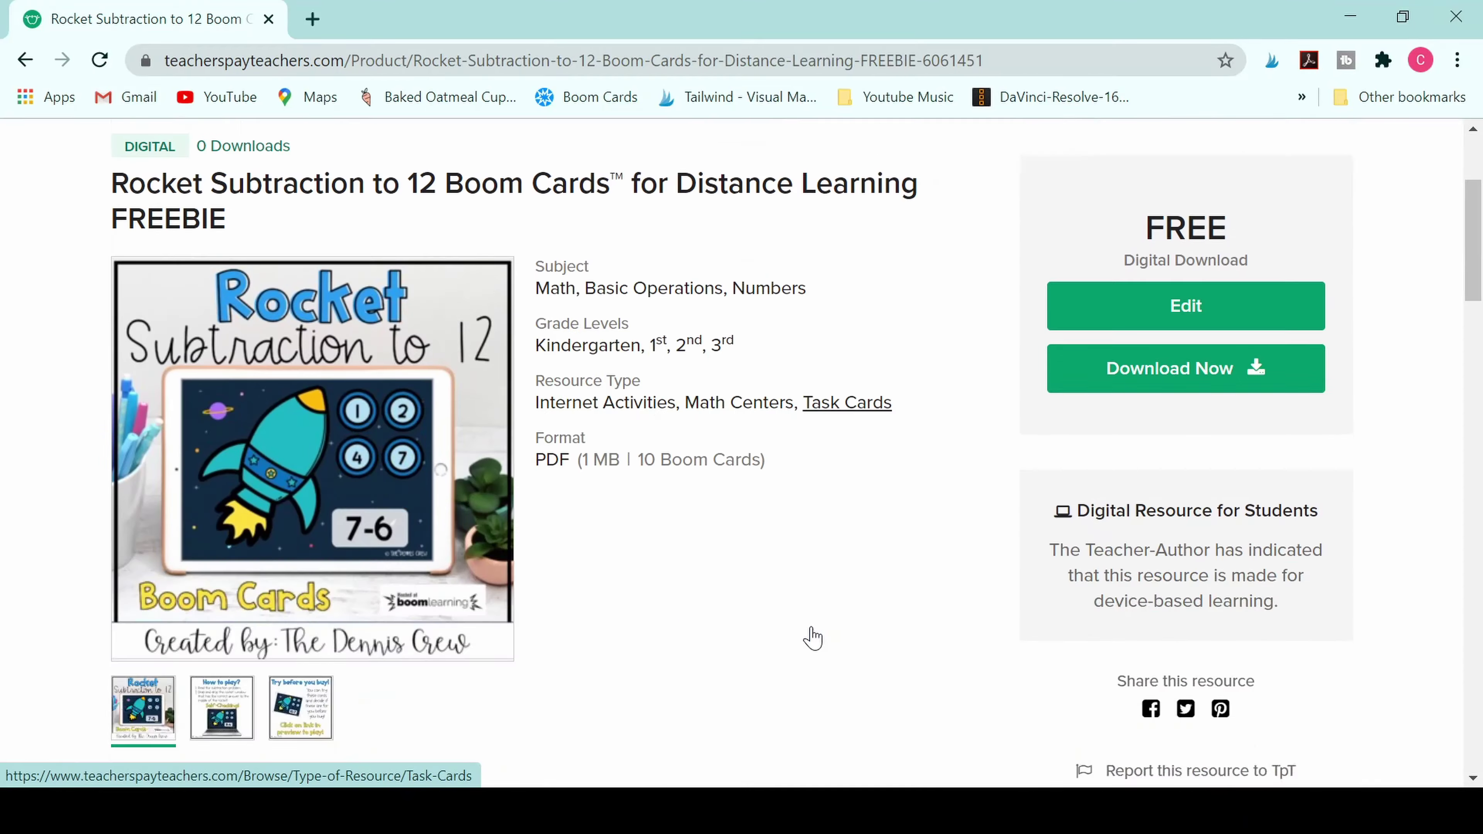